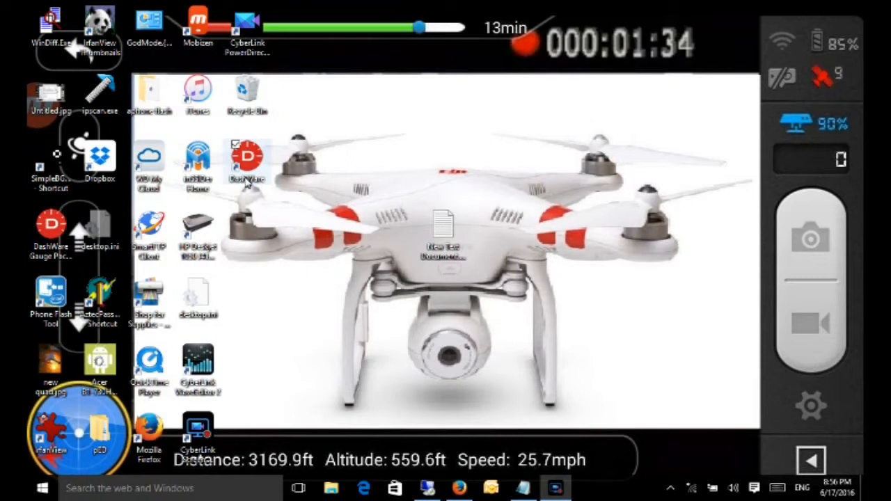
Launch DashWare and create a quick project from the video E:\2016\june\12 june\DJI00006.MP4, keeping the suggested project name
{"action": "left_click", "coordinate": [246, 180]}
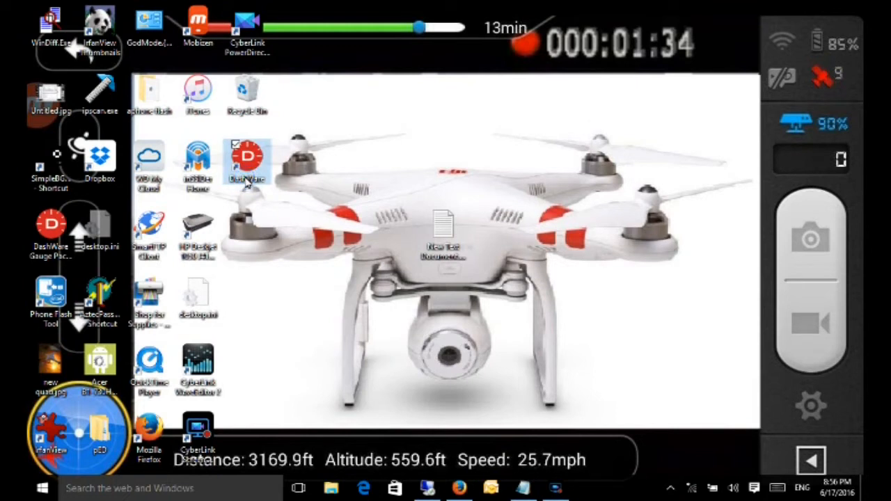
{"action": "double_click", "coordinate": [247, 180]}
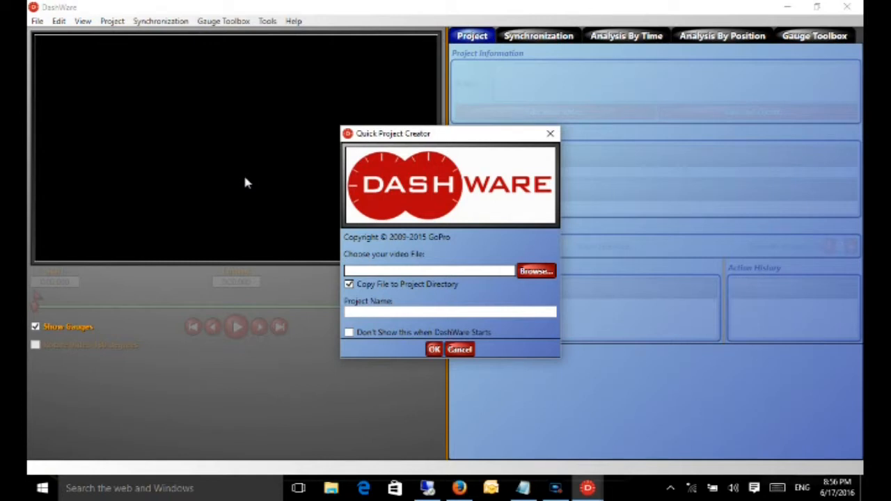
{"action": "left_click", "coordinate": [535, 276]}
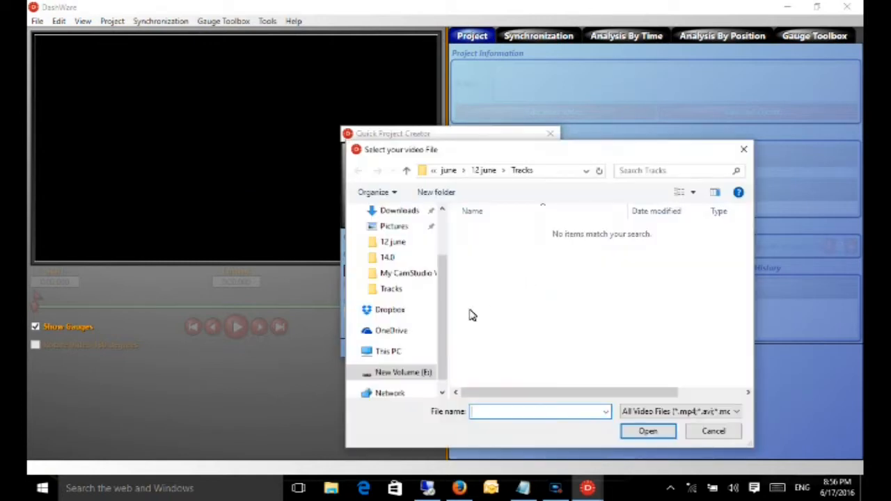
{"action": "left_click", "coordinate": [397, 354]}
{"action": "left_click", "coordinate": [404, 381]}
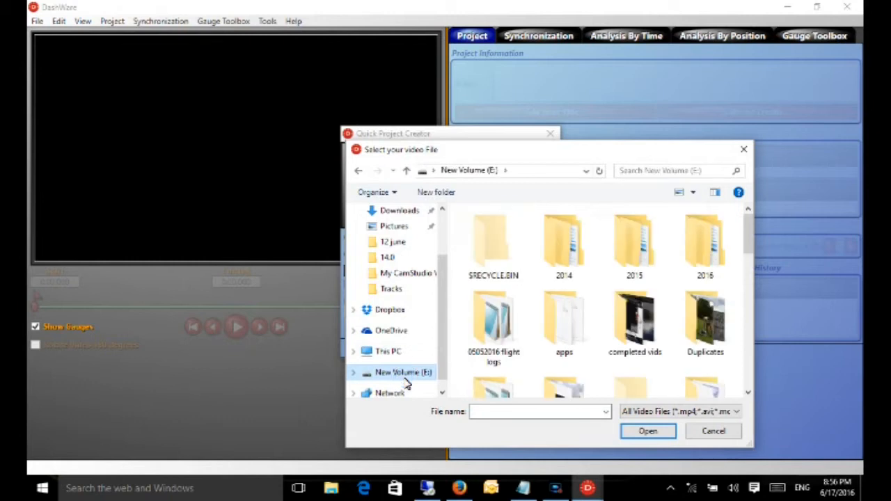
{"action": "double_click", "coordinate": [701, 249]}
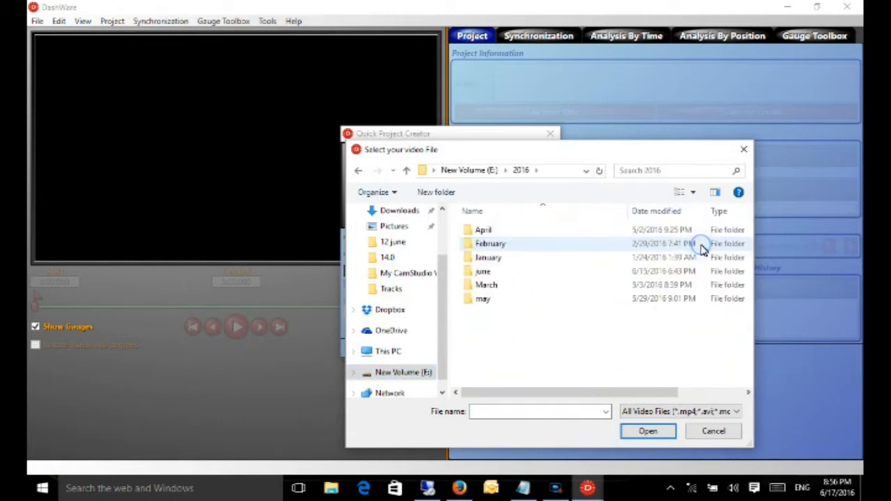
{"action": "double_click", "coordinate": [588, 274]}
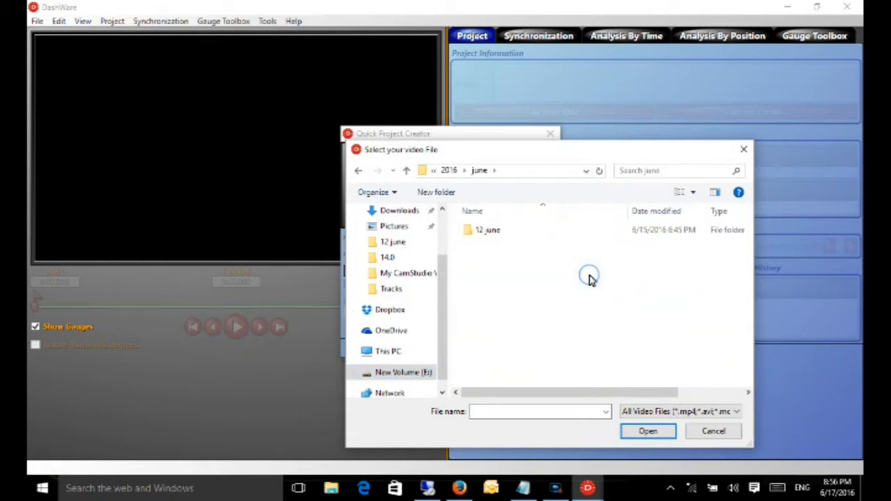
{"action": "double_click", "coordinate": [513, 234]}
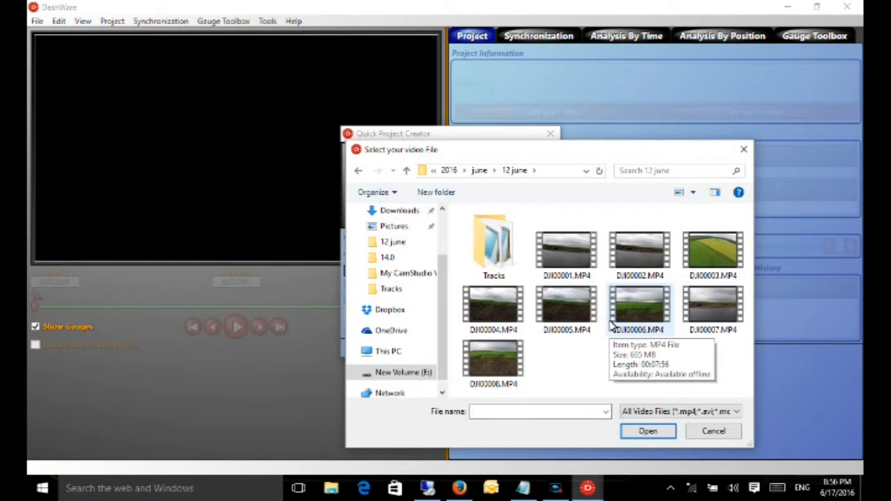
{"action": "double_click", "coordinate": [623, 325]}
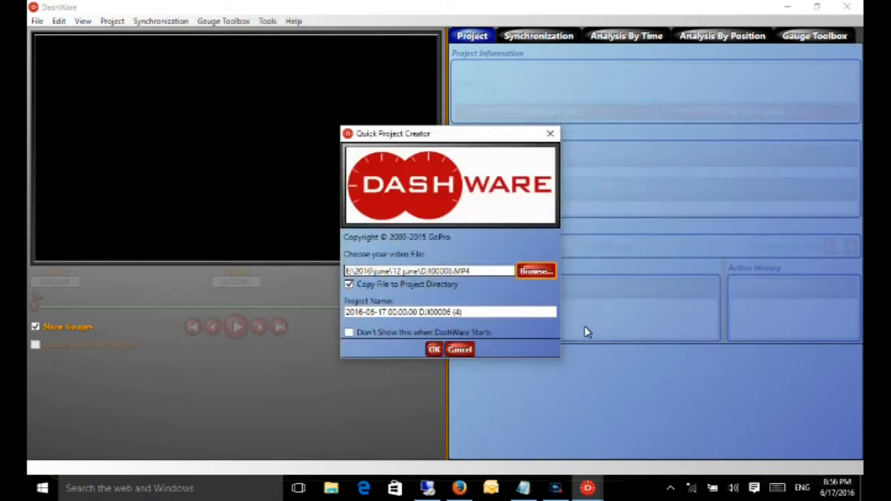
{"action": "left_click", "coordinate": [434, 350]}
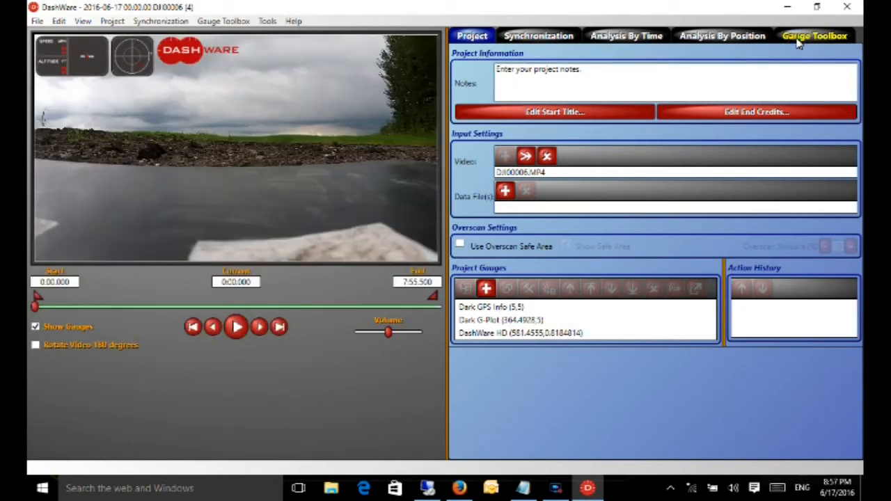
Start importing gauges into the gauge toolbox from the Downloads file DashWare Gauge Pack.dashware
{"action": "left_click", "coordinate": [799, 40]}
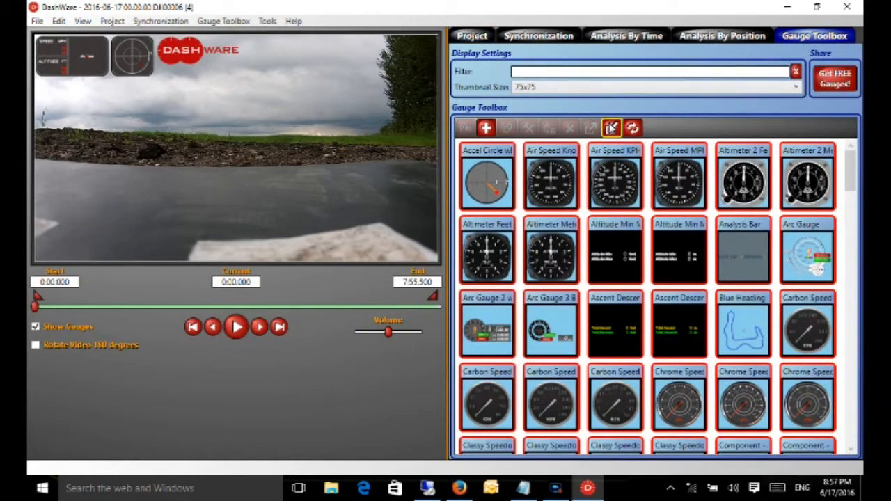
{"action": "left_click", "coordinate": [611, 128]}
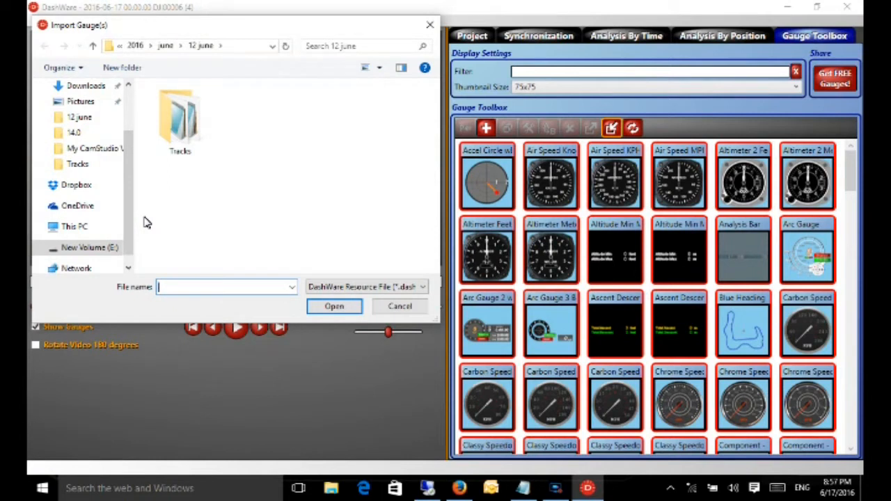
{"action": "scroll", "coordinate": [132, 202], "scroll_direction": "up", "scroll_amount": 2}
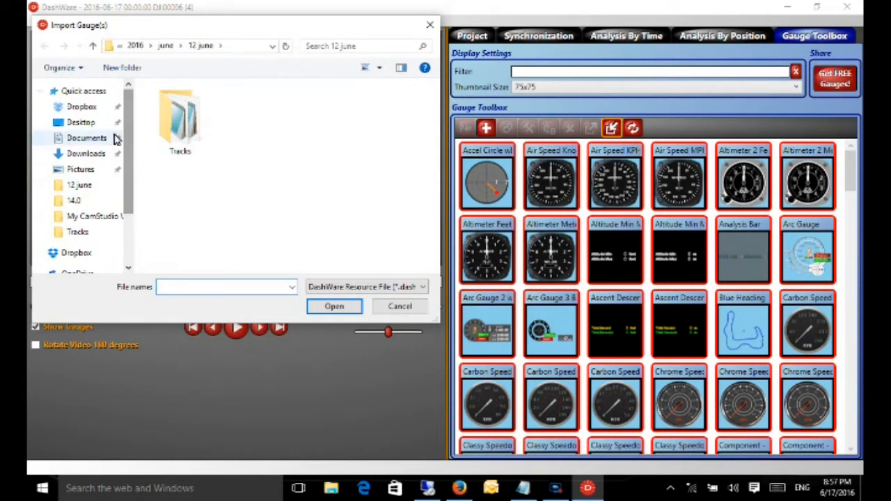
{"action": "left_click", "coordinate": [105, 154]}
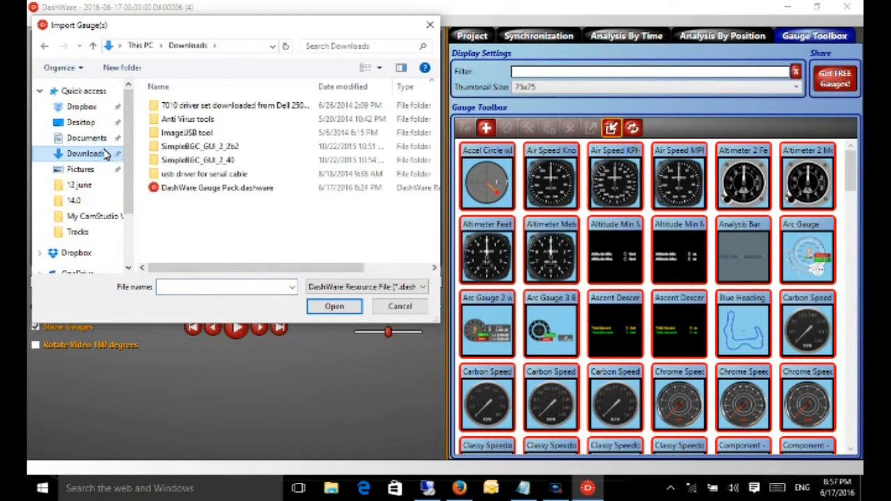
{"action": "left_click", "coordinate": [171, 187]}
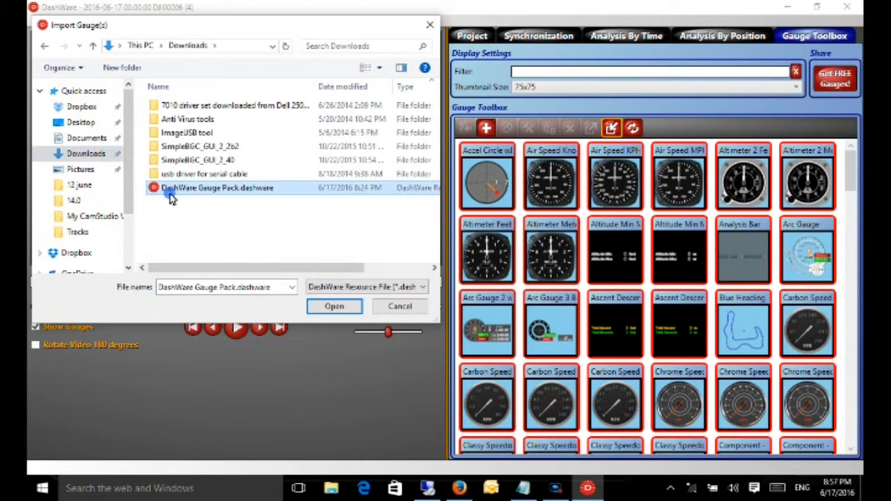
{"action": "left_click", "coordinate": [332, 306]}
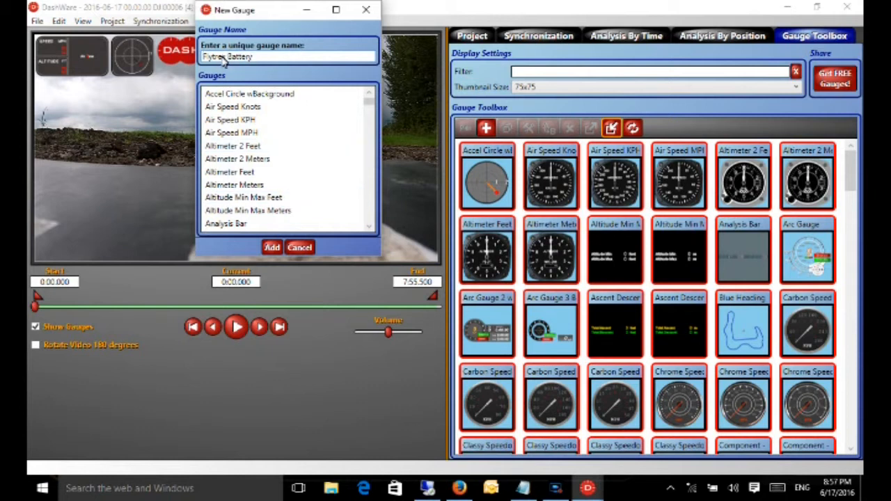
Add the imported Flytrex Battery gauge under the name DJI Battery, dismiss the second battery gauge, and locate DJI Battery in the toolbox
{"action": "left_click_drag", "start_coordinate": [227, 59], "coordinate": [178, 59]}
{"action": "type", "text": "DJI"}
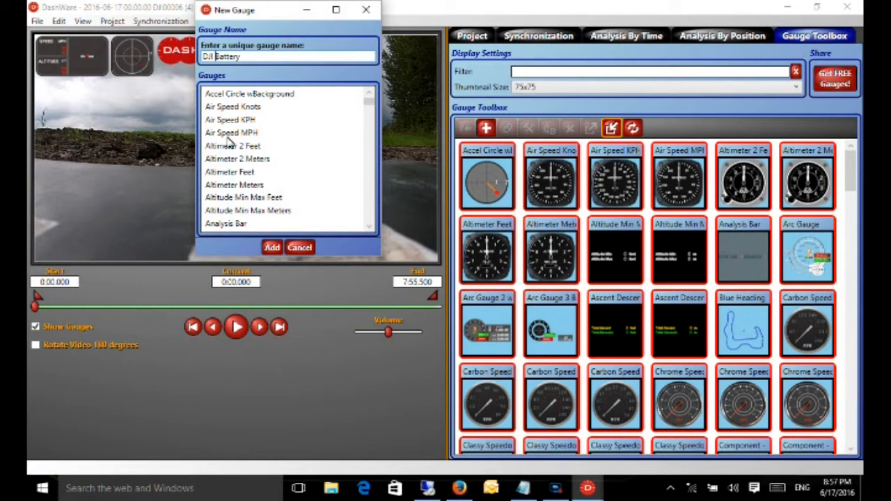
{"action": "left_click", "coordinate": [272, 247]}
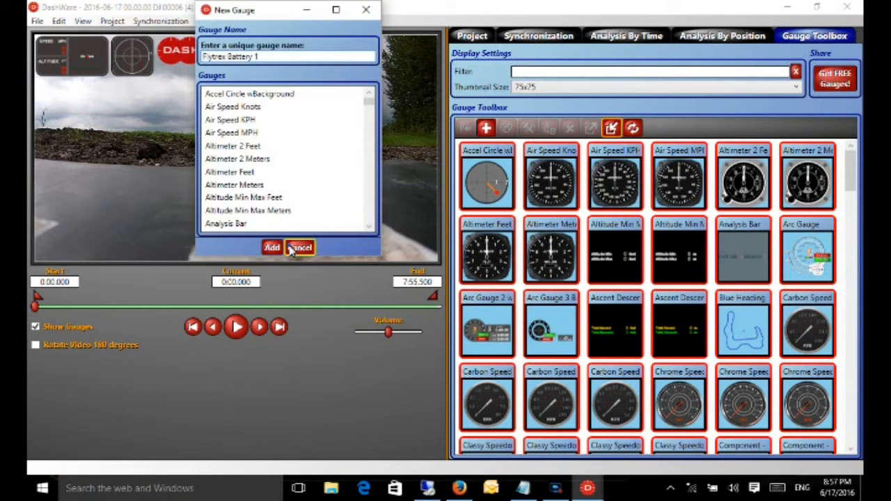
{"action": "left_click", "coordinate": [291, 250]}
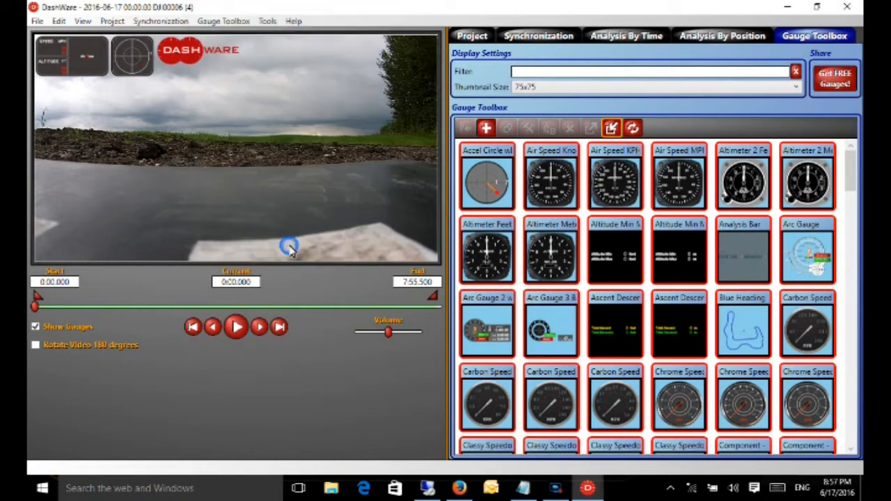
{"action": "left_click_drag", "start_coordinate": [835, 199], "coordinate": [807, 305]}
{"action": "mouse_move", "coordinate": [497, 314]}
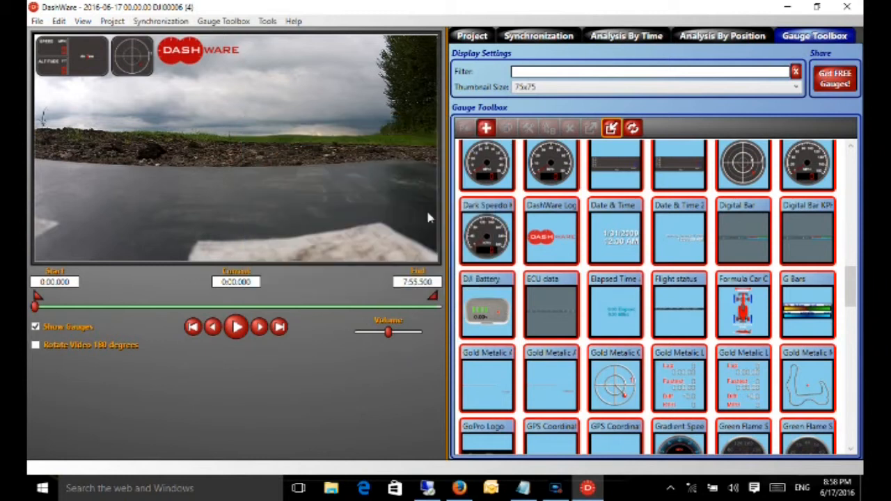
Begin adding a data file to the project and choose E:\2016\june\12 june\Tracks\long run-2016.06.12 18.29.29.csv as the logger file
{"action": "left_click", "coordinate": [473, 39]}
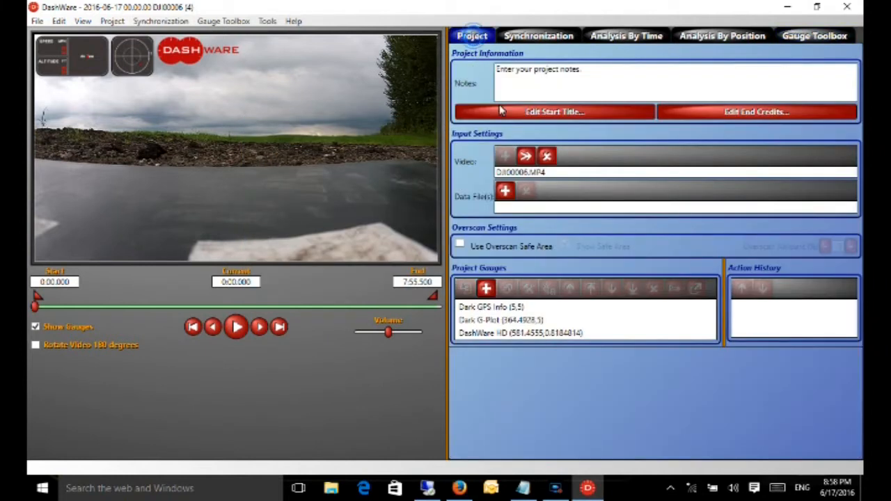
{"action": "left_click", "coordinate": [507, 195]}
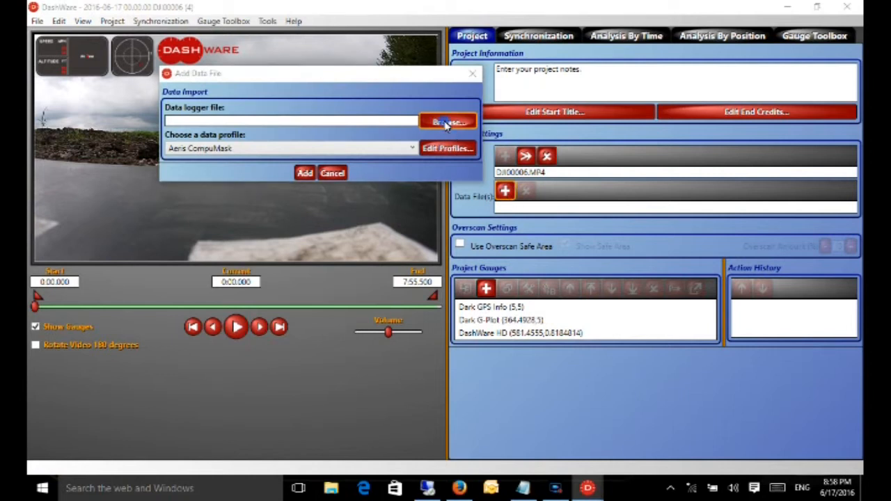
{"action": "left_click", "coordinate": [449, 122]}
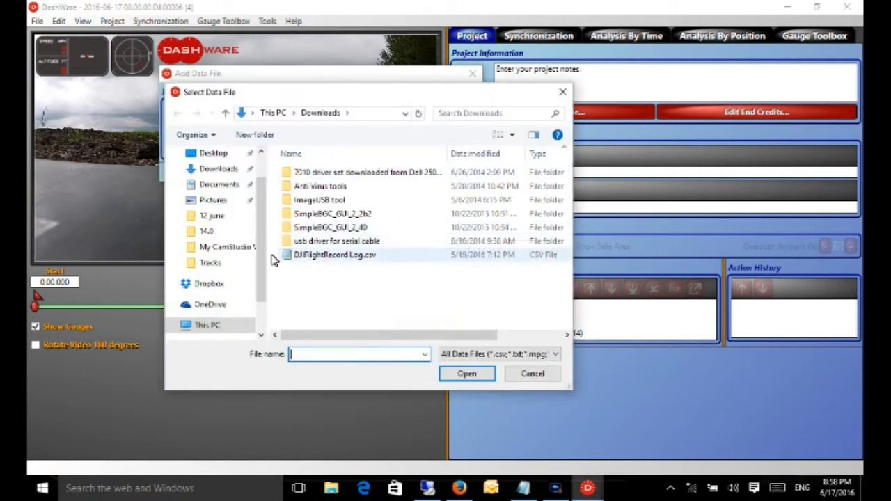
{"action": "scroll", "coordinate": [264, 285], "scroll_direction": "down", "scroll_amount": 2}
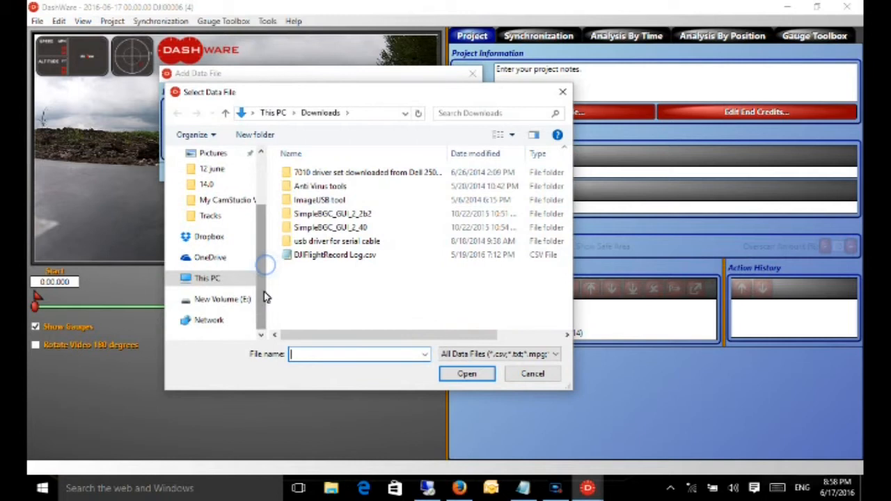
{"action": "left_click", "coordinate": [237, 301]}
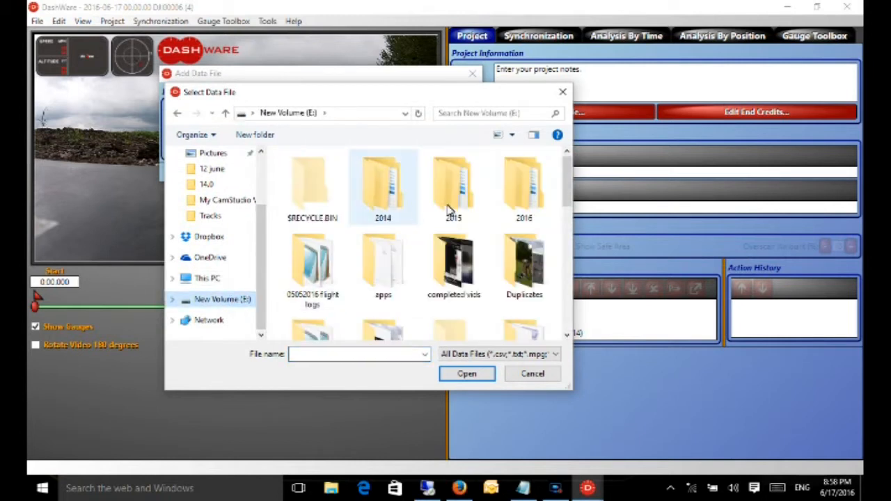
{"action": "double_click", "coordinate": [513, 203]}
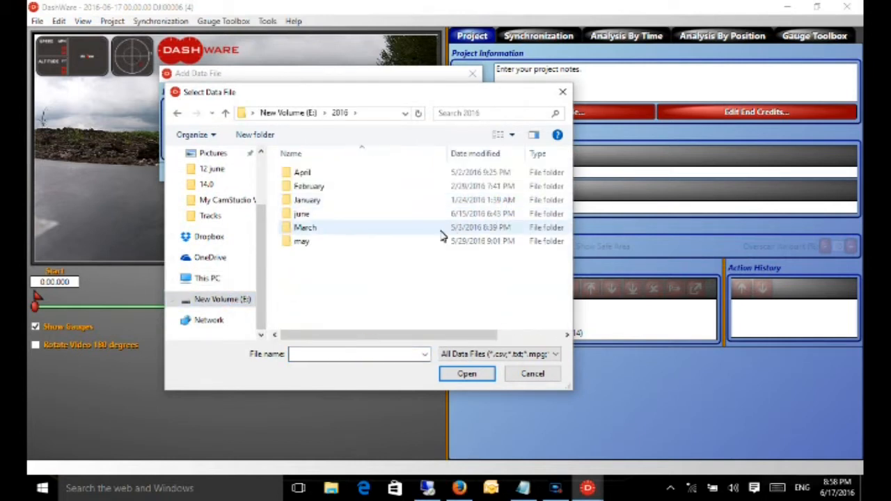
{"action": "double_click", "coordinate": [416, 216]}
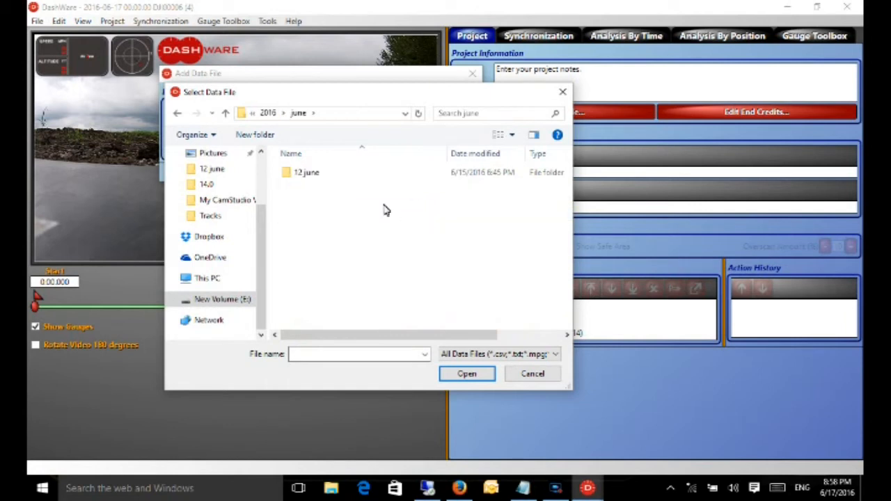
{"action": "double_click", "coordinate": [322, 176]}
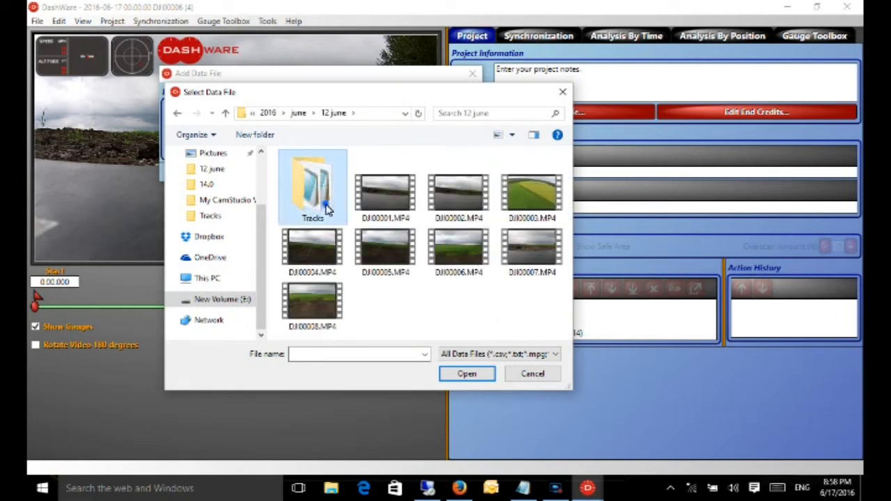
{"action": "double_click", "coordinate": [326, 205]}
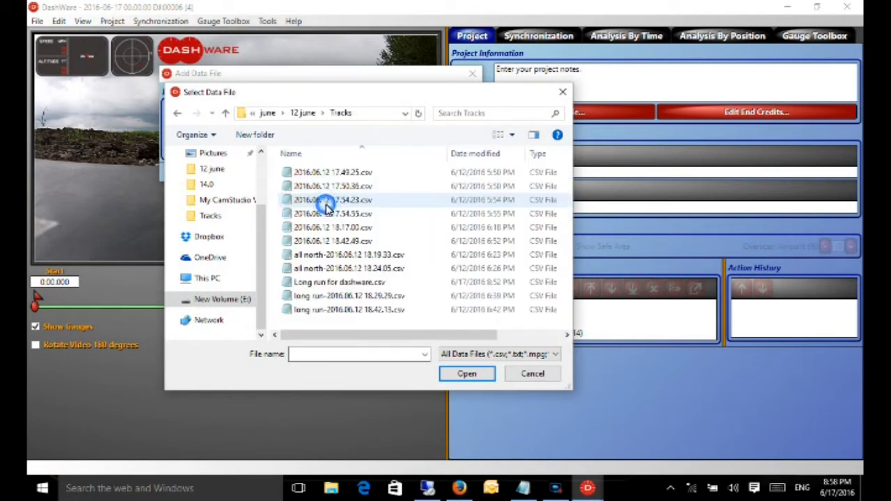
{"action": "double_click", "coordinate": [341, 297]}
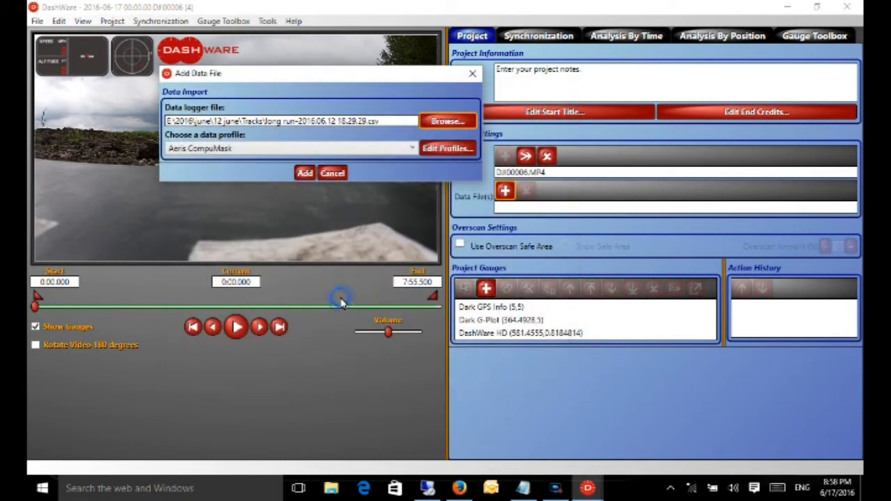
Assign the Flytrex data profile to the chosen logger file and add it to the project
{"action": "left_click", "coordinate": [412, 149]}
{"action": "left_click", "coordinate": [408, 198]}
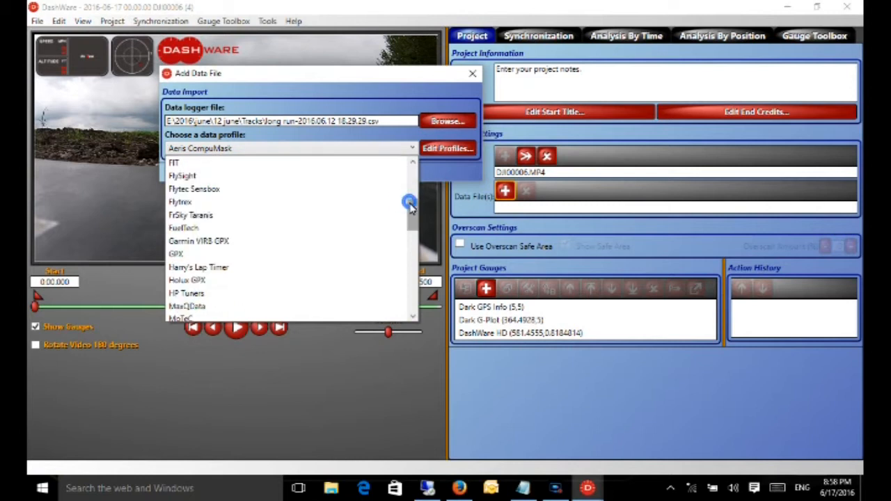
{"action": "left_click", "coordinate": [335, 203]}
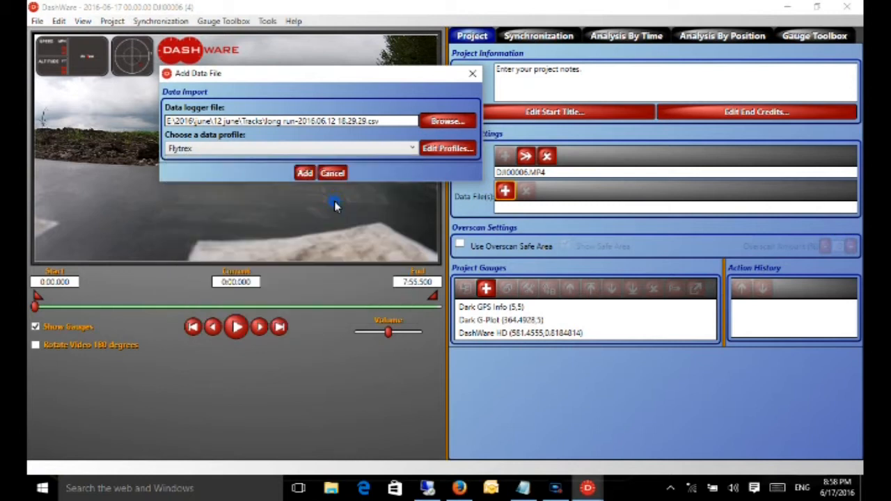
{"action": "left_click", "coordinate": [304, 173]}
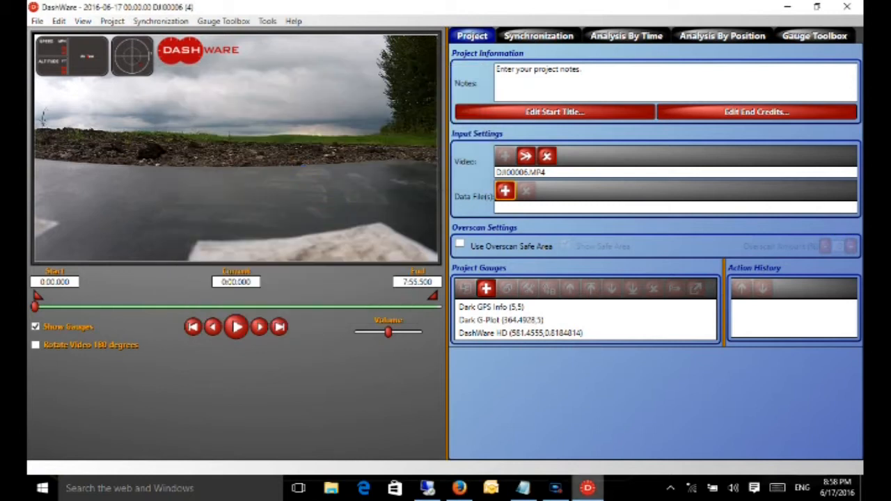
{"action": "mouse_move", "coordinate": [588, 488]}
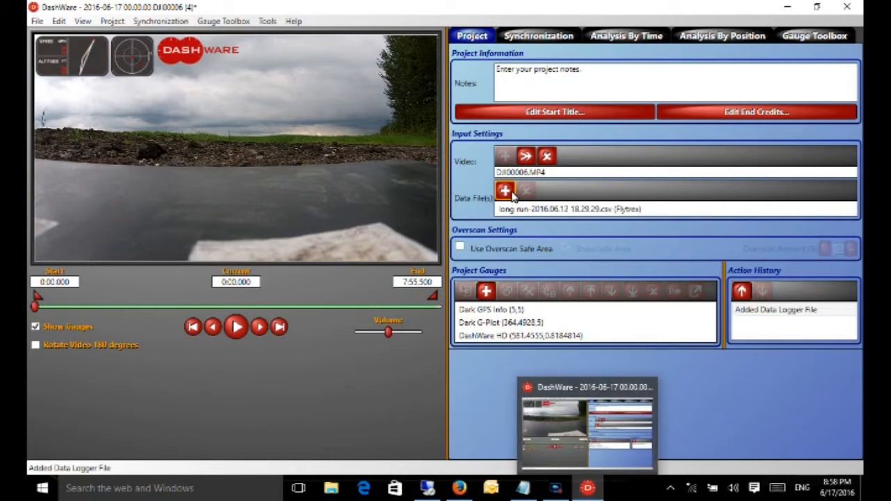
Remove the Dark GPS Info, Dark G-Plot and DashWare HD gauges from the project
{"action": "left_click", "coordinate": [500, 313]}
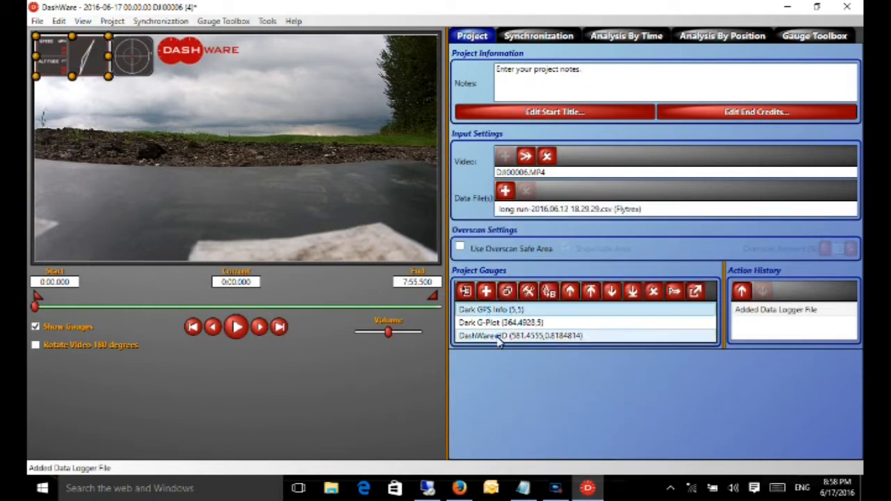
{"action": "left_click", "coordinate": [498, 336], "text": "shift"}
{"action": "left_click", "coordinate": [654, 291]}
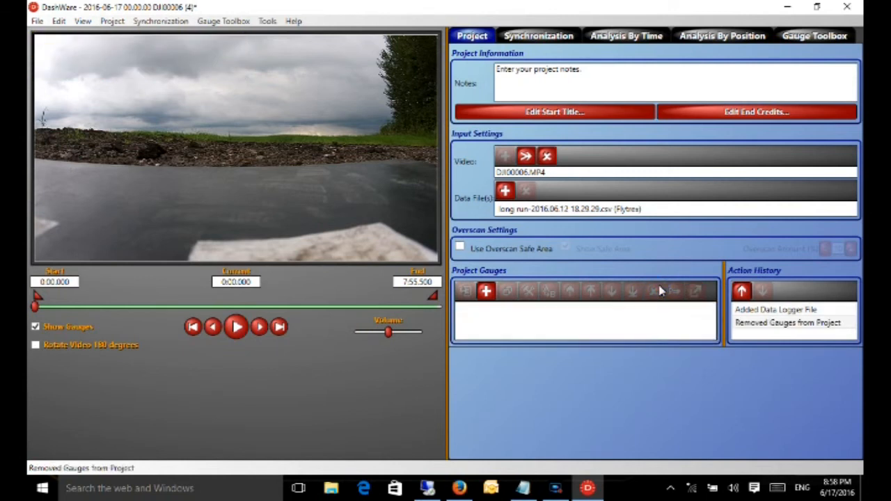
Add the DJI Battery gauge from the gauge toolbox to the project video
{"action": "left_click", "coordinate": [813, 36]}
{"action": "left_click_drag", "start_coordinate": [565, 246], "coordinate": [803, 306]}
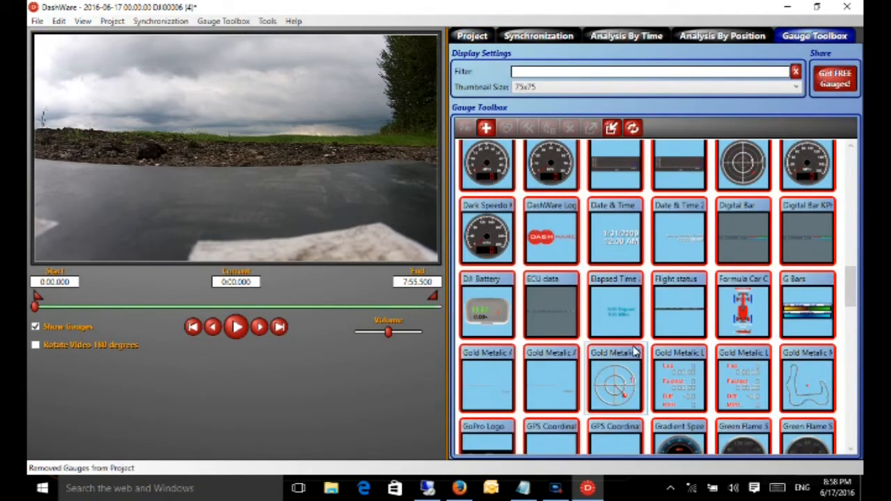
{"action": "left_click", "coordinate": [491, 306]}
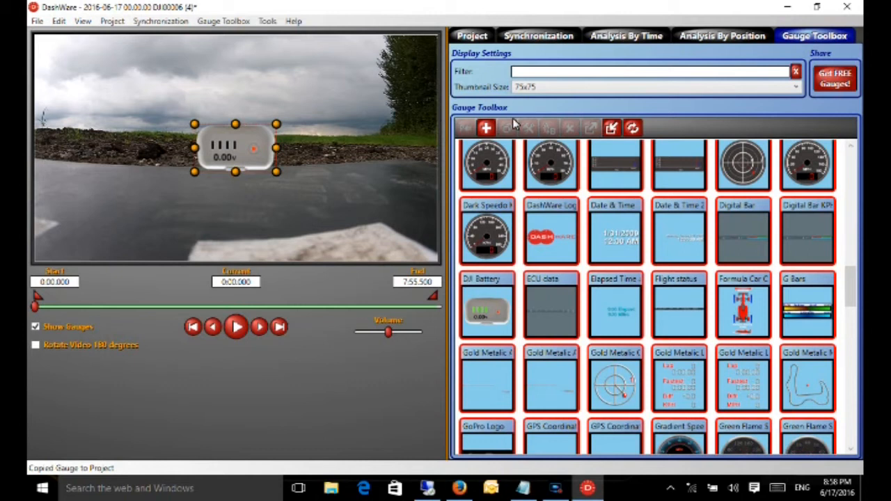
Select the DJI Battery gauge among the project gauges and open its input mapping
{"action": "left_click", "coordinate": [473, 36]}
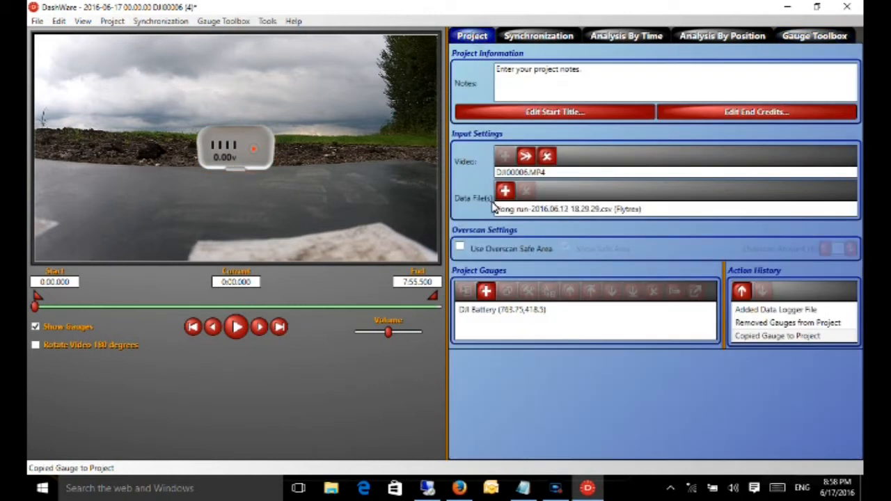
{"action": "left_click", "coordinate": [484, 310]}
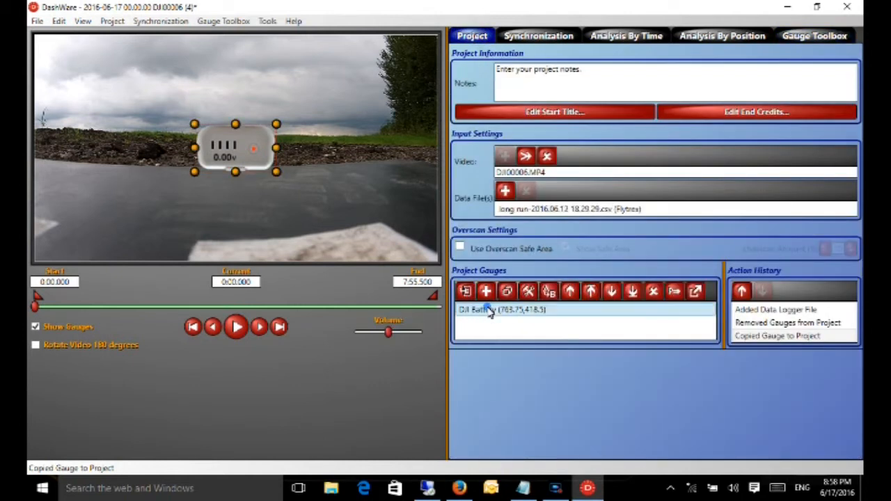
{"action": "left_click", "coordinate": [466, 292]}
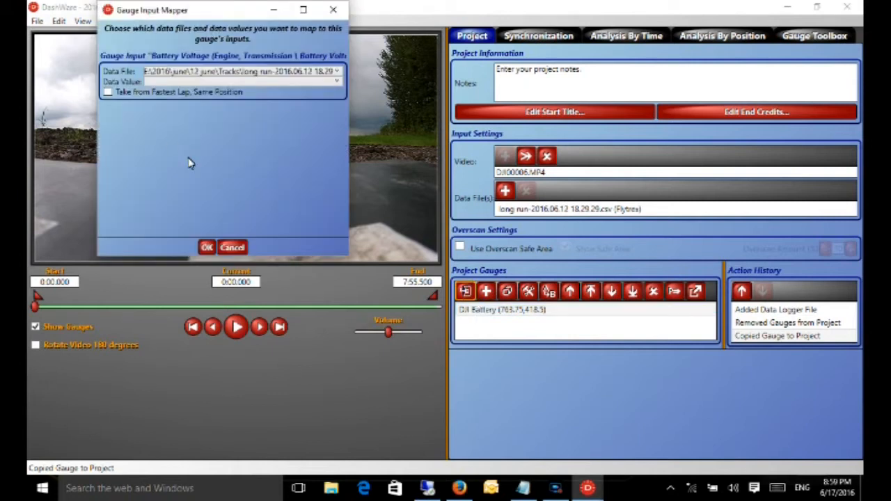
Switch to File Explorer, browse to E:\2016\june\12 june\Tracks, and open long run-2016.06.12 18.29.29.csv in Excel
{"action": "left_click", "coordinate": [331, 488]}
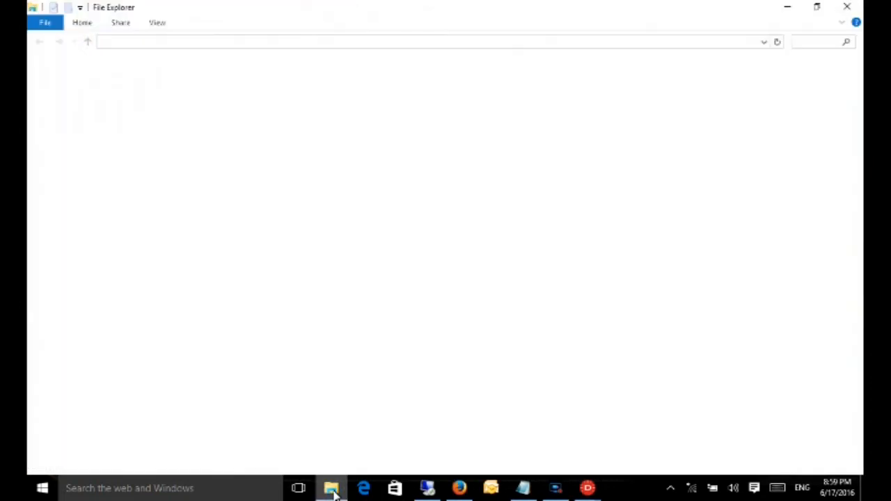
{"action": "left_click", "coordinate": [99, 292]}
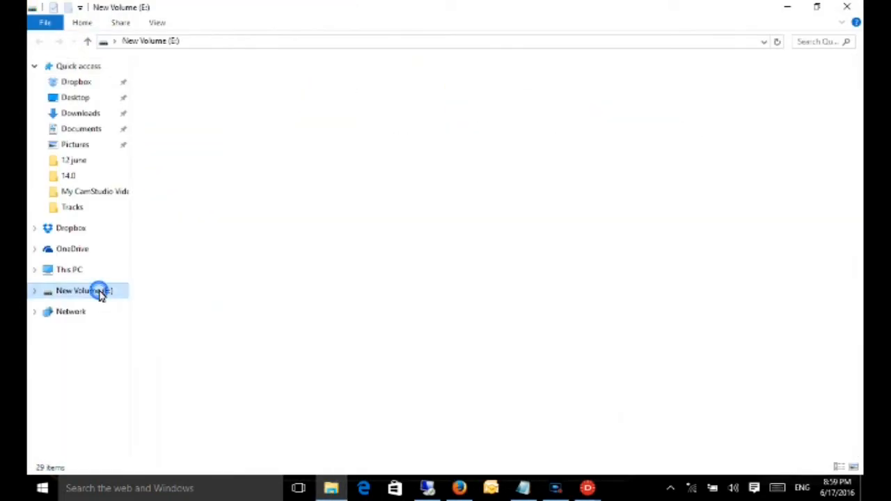
{"action": "double_click", "coordinate": [415, 91]}
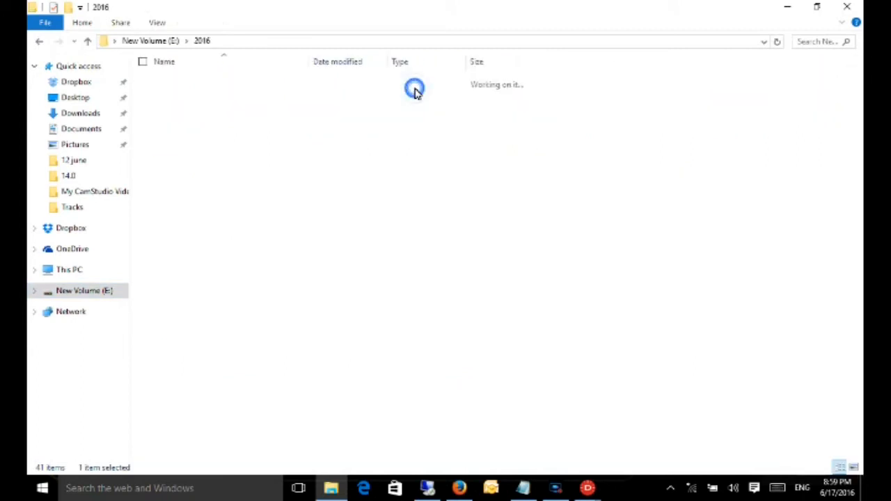
{"action": "double_click", "coordinate": [279, 124]}
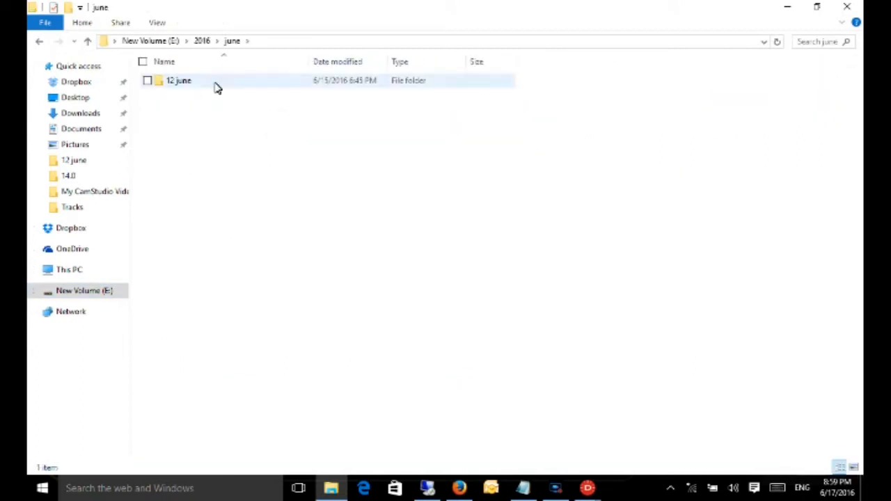
{"action": "double_click", "coordinate": [216, 84]}
{"action": "double_click", "coordinate": [180, 97]}
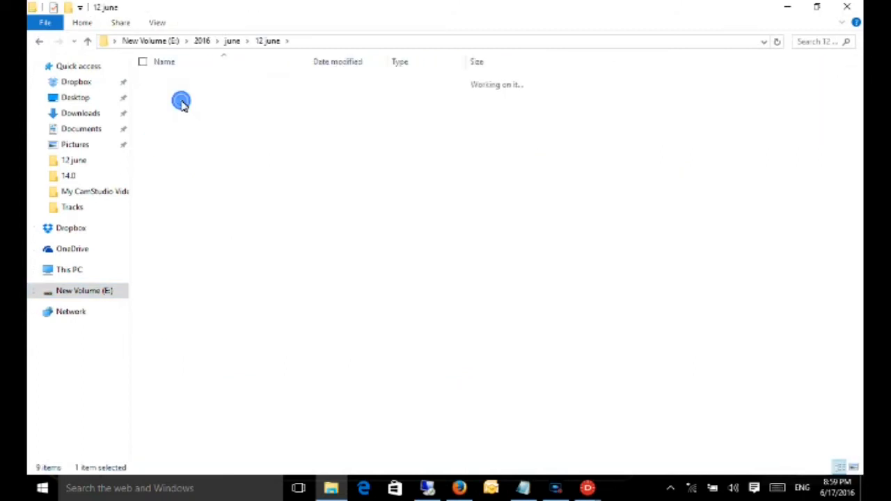
{"action": "left_click", "coordinate": [207, 204]}
{"action": "right_click", "coordinate": [206, 204]}
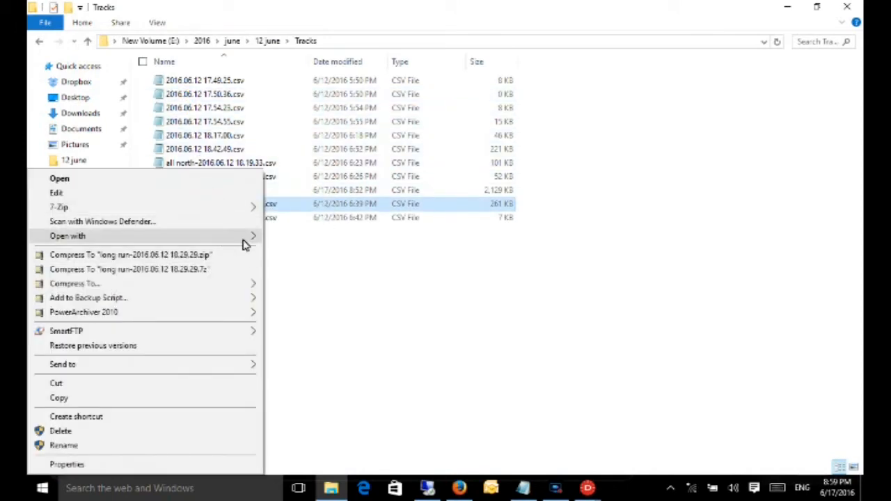
{"action": "mouse_move", "coordinate": [245, 242]}
{"action": "left_click", "coordinate": [282, 252]}
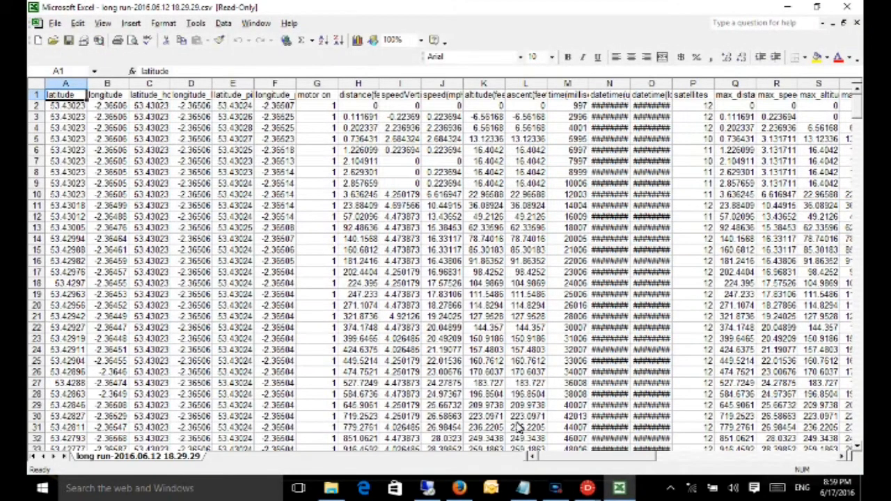
Locate the remainPower column in the flight log, then return to the gauge input mapping in DashWare
{"action": "left_click_drag", "start_coordinate": [555, 456], "coordinate": [652, 462]}
{"action": "left_click", "coordinate": [609, 85]}
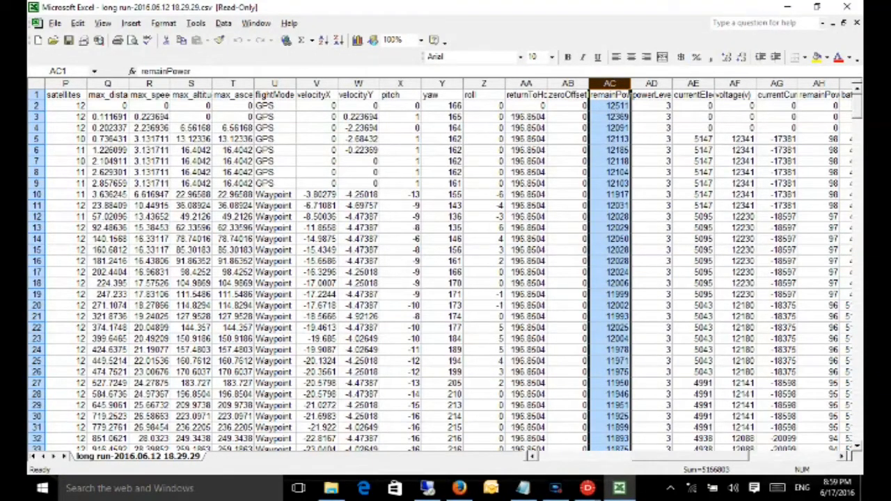
{"action": "left_click", "coordinate": [787, 9]}
{"action": "left_click", "coordinate": [787, 9]}
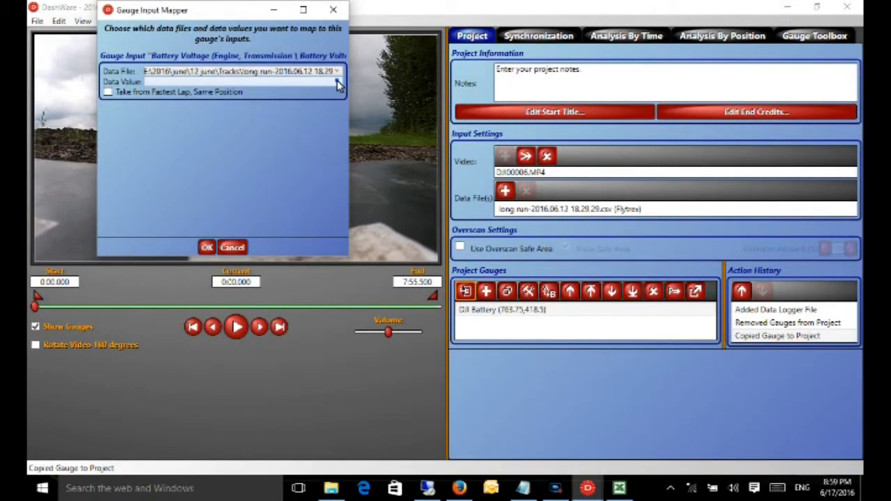
Map the gauge's Battery Voltage input to the remainPower data value and apply the mapping
{"action": "left_click", "coordinate": [337, 82]}
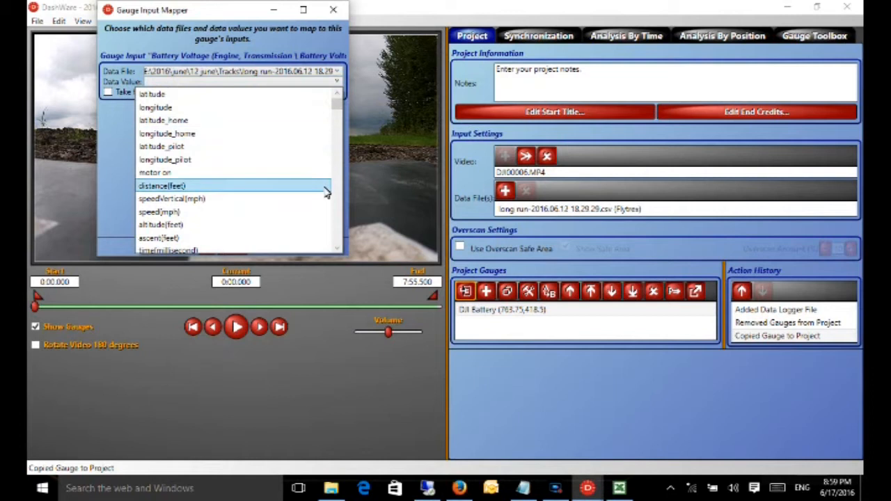
{"action": "left_click", "coordinate": [338, 252]}
{"action": "left_click", "coordinate": [337, 252]}
{"action": "left_click", "coordinate": [337, 252]}
{"action": "left_click", "coordinate": [337, 252]}
{"action": "left_click", "coordinate": [337, 252]}
{"action": "left_click", "coordinate": [338, 252]}
{"action": "left_click", "coordinate": [337, 252]}
{"action": "left_click", "coordinate": [337, 252]}
{"action": "left_click", "coordinate": [337, 252]}
{"action": "left_click", "coordinate": [338, 251]}
{"action": "left_click", "coordinate": [337, 252]}
{"action": "left_click", "coordinate": [338, 251]}
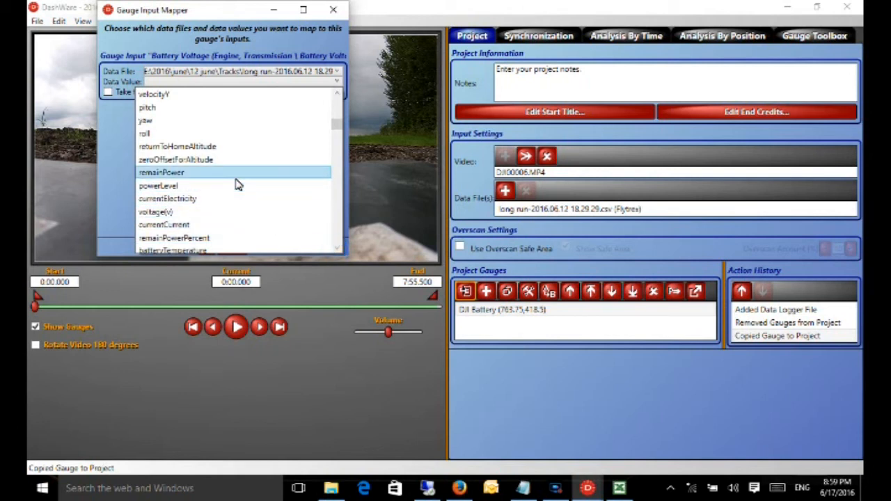
{"action": "left_click", "coordinate": [234, 174]}
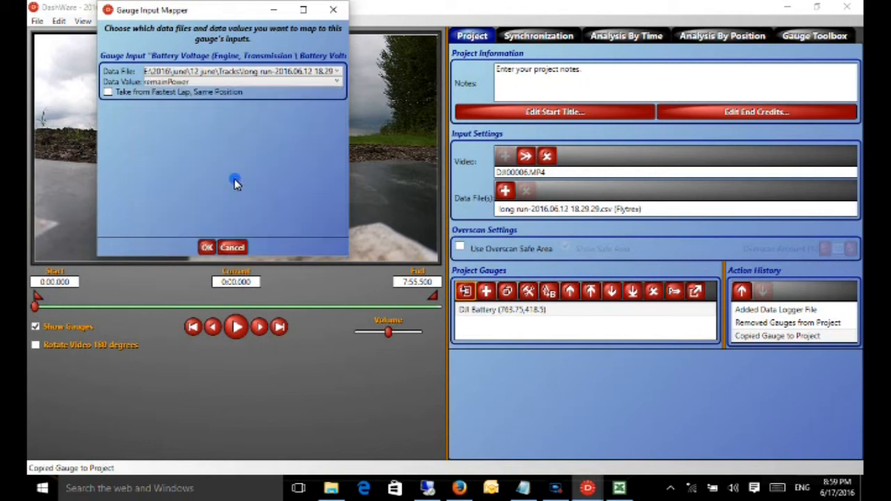
{"action": "left_click", "coordinate": [207, 247]}
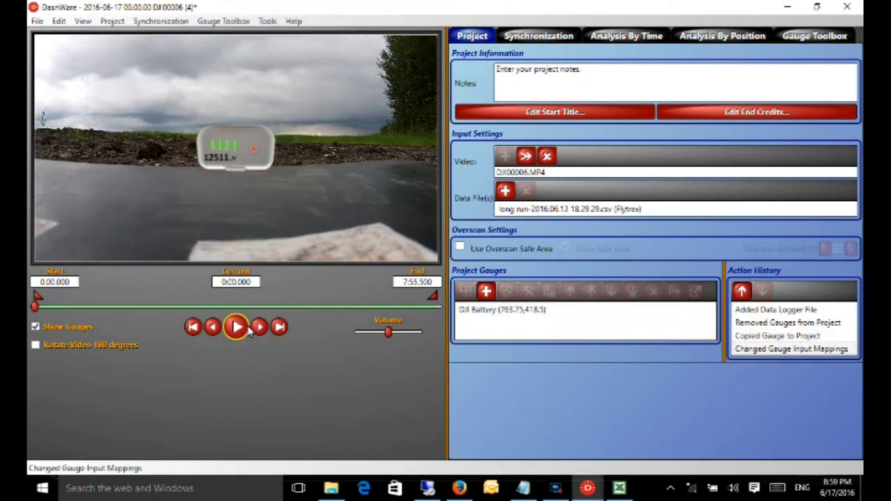
Enlarge the DJI Battery gauge on the video preview to a little over twice its width and height
{"action": "left_click", "coordinate": [252, 159]}
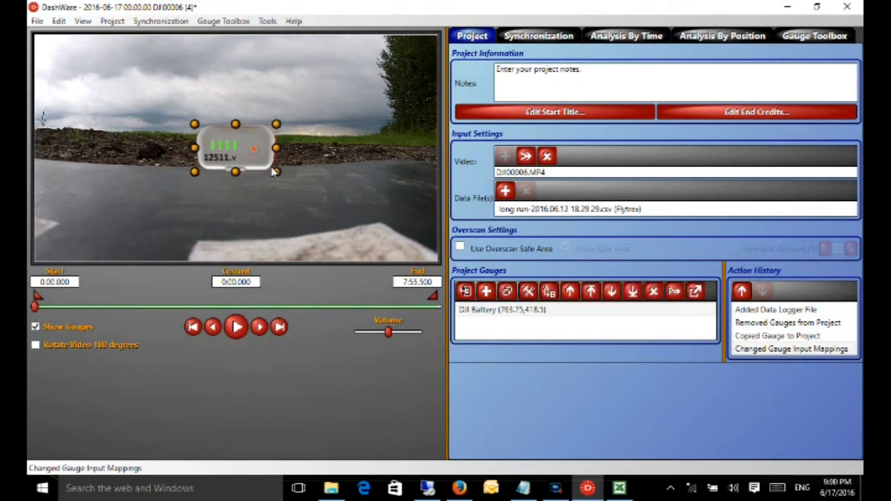
{"action": "left_click_drag", "start_coordinate": [277, 174], "coordinate": [345, 208]}
{"action": "left_click_drag", "start_coordinate": [381, 234], "coordinate": [381, 234]}
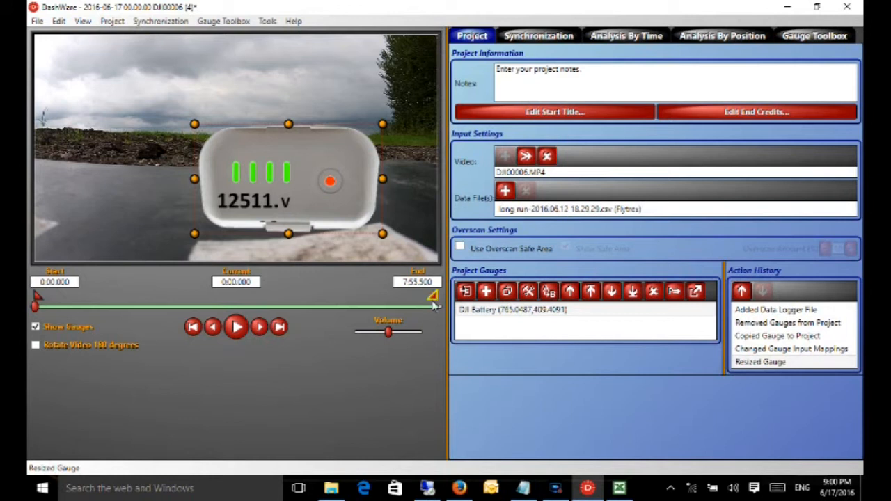
Switch to File Explorer, reopen long run-2016.06.12 18.29.29.csv in Excel, and select the remainPower column
{"action": "left_click", "coordinate": [331, 489]}
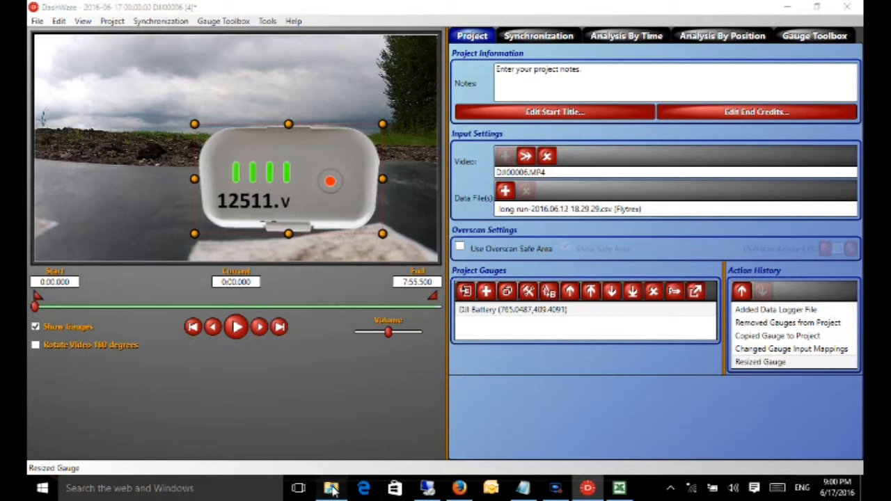
{"action": "right_click", "coordinate": [240, 203]}
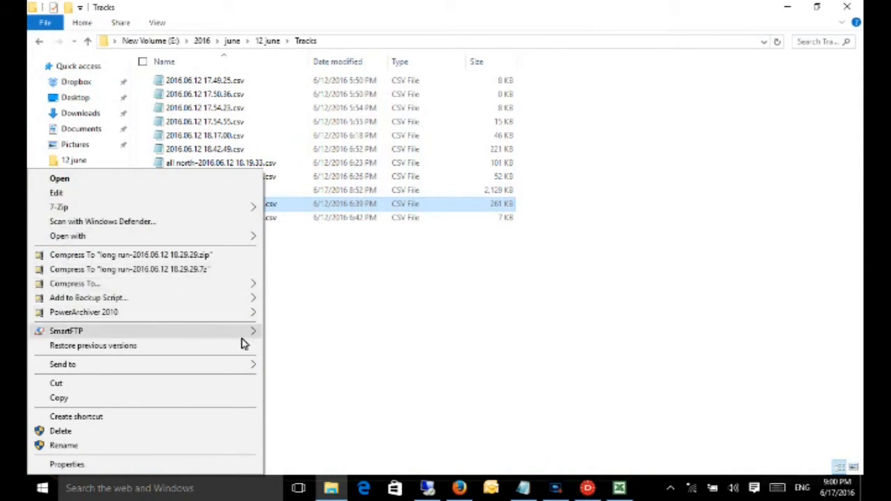
{"action": "mouse_move", "coordinate": [243, 341]}
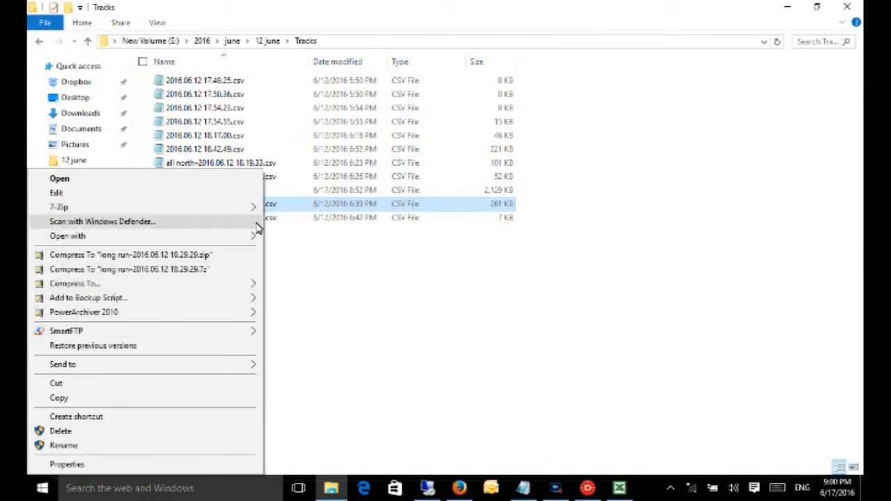
{"action": "mouse_move", "coordinate": [253, 237]}
{"action": "left_click", "coordinate": [281, 253]}
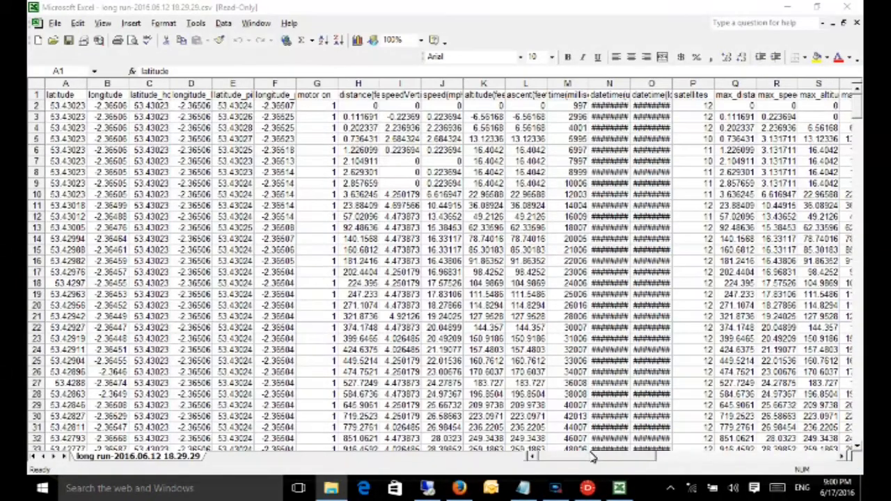
{"action": "left_click_drag", "start_coordinate": [649, 457], "coordinate": [738, 457]}
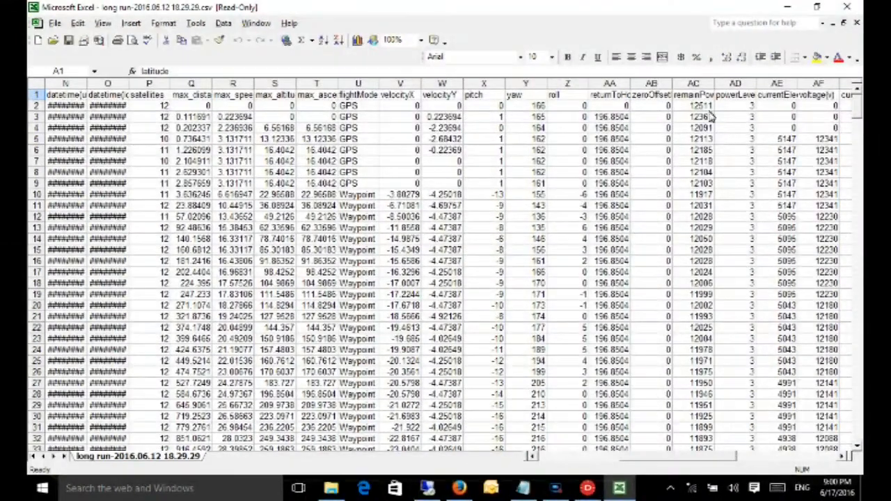
{"action": "left_click", "coordinate": [693, 84]}
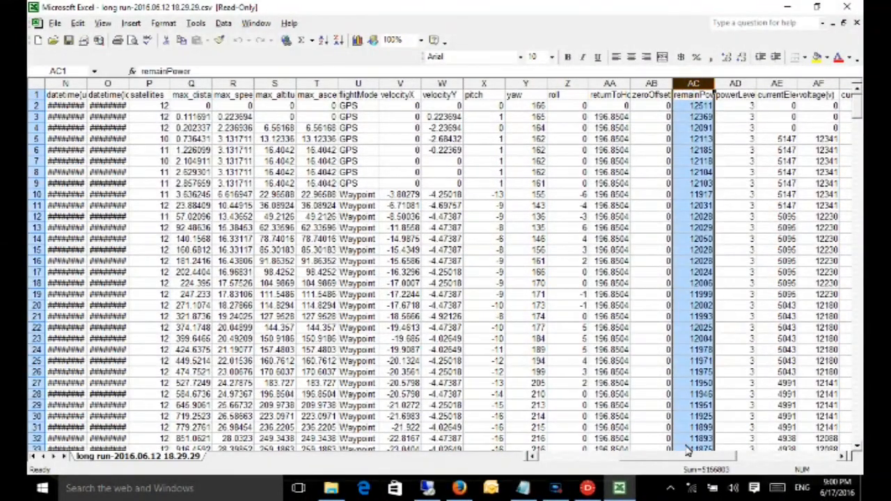
Enter 1000 in the empty cell AY3 beyond the noFlyStatus column and copy that cell
{"action": "left_click_drag", "start_coordinate": [689, 459], "coordinate": [825, 459]}
{"action": "left_click", "coordinate": [839, 105]}
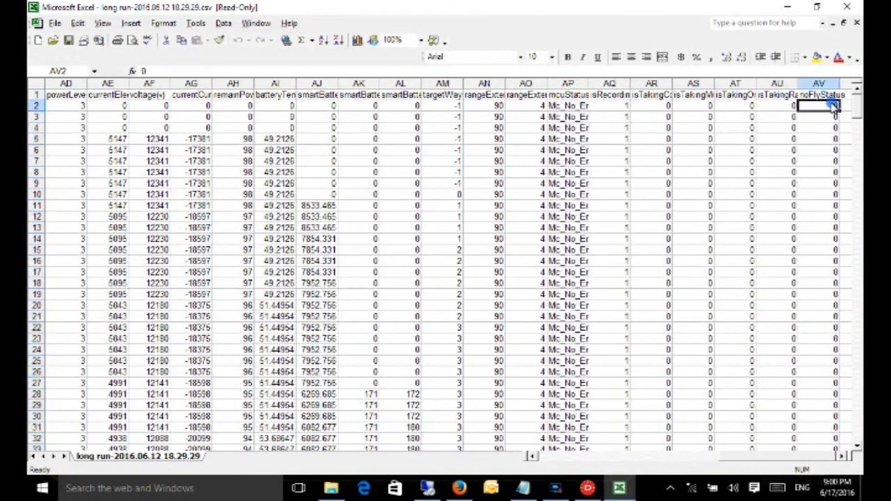
{"action": "key", "text": "Right"}
{"action": "key", "text": "Right"}
{"action": "key", "text": "Right"}
{"action": "key", "text": "Down"}
{"action": "type", "text": "1000"}
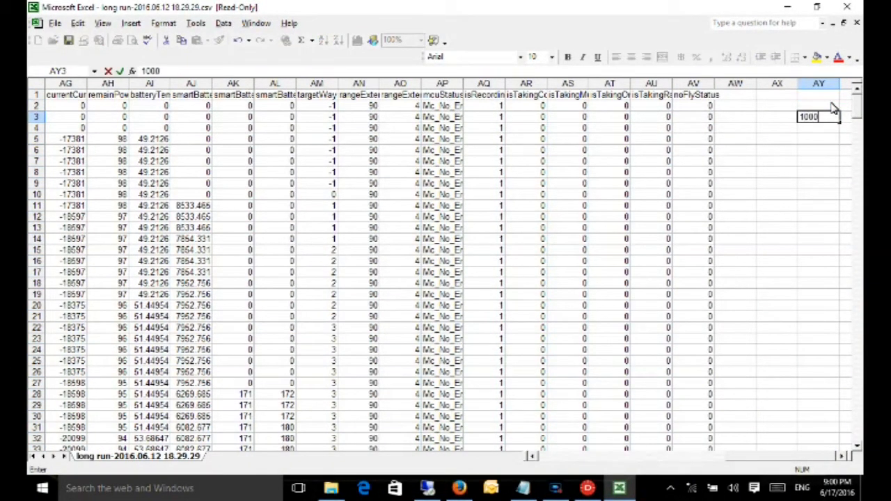
{"action": "key", "text": "Return"}
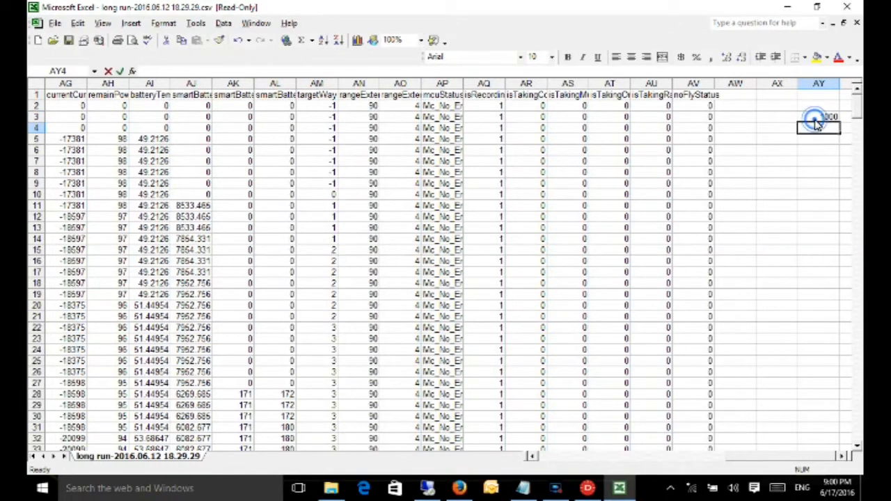
{"action": "left_click", "coordinate": [815, 119]}
{"action": "key", "text": "ctrl+c"}
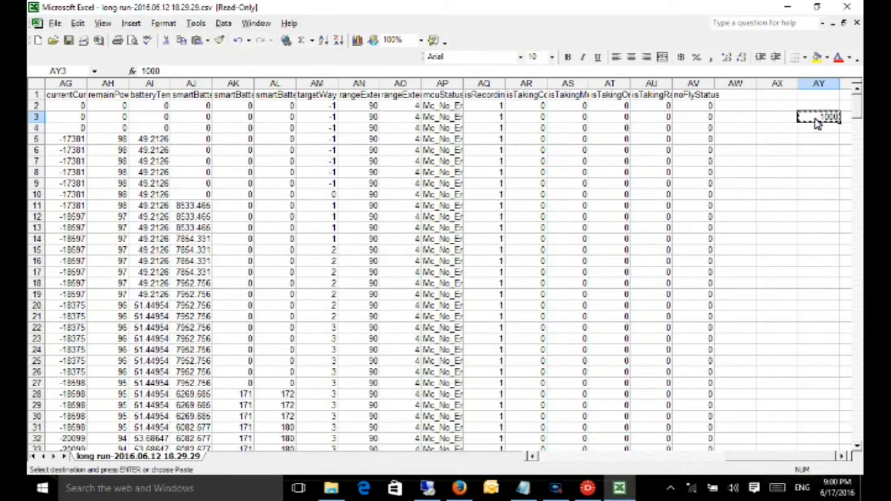
Divide the whole remainPower column (AC) by the copied 1000 using Paste Special with the Divide operation
{"action": "left_click_drag", "start_coordinate": [803, 460], "coordinate": [780, 461]}
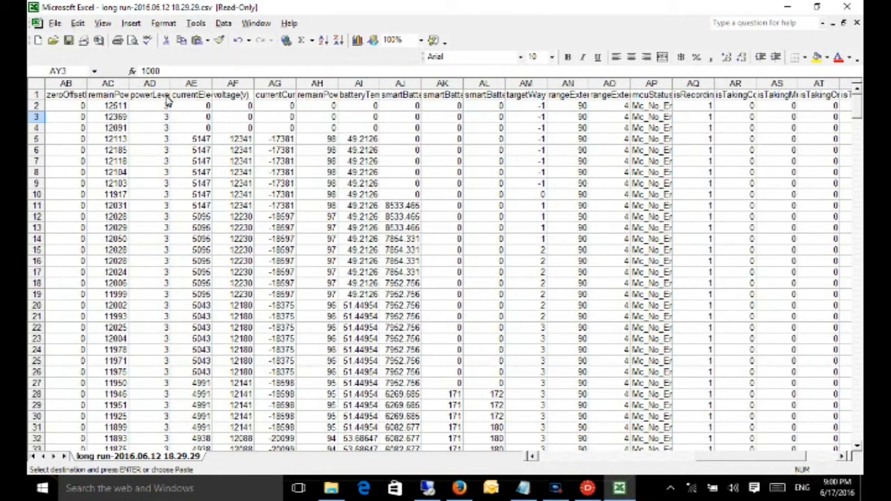
{"action": "left_click", "coordinate": [108, 83]}
{"action": "left_click", "coordinate": [77, 23]}
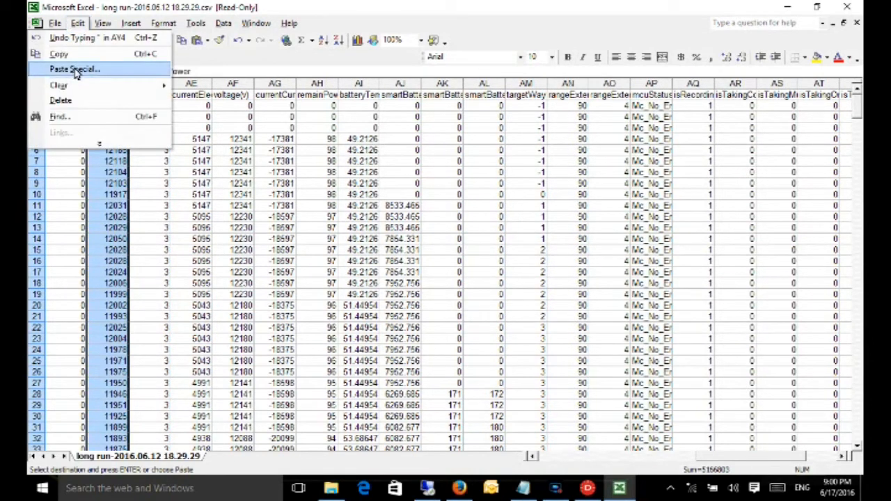
{"action": "left_click", "coordinate": [75, 69]}
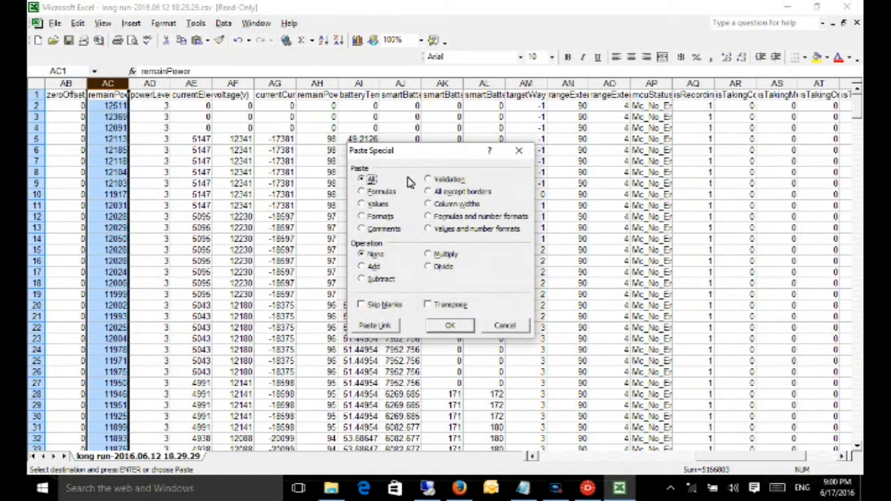
{"action": "left_click", "coordinate": [431, 268]}
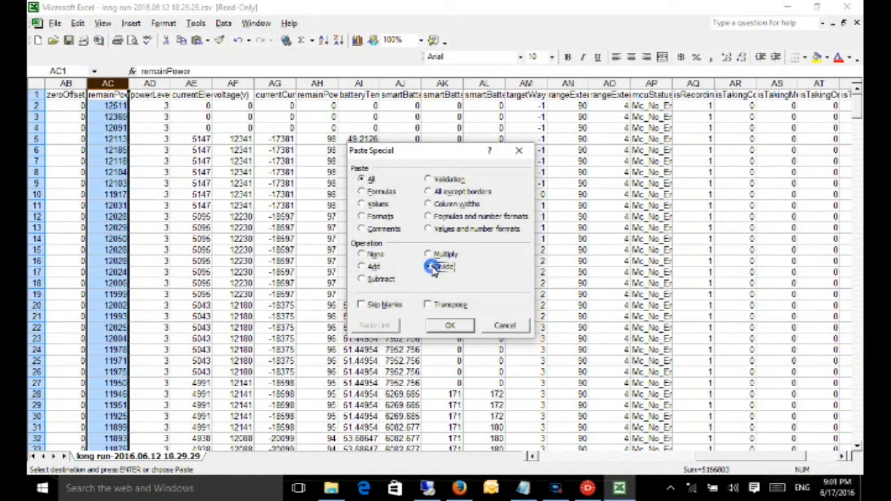
{"action": "left_click", "coordinate": [449, 327]}
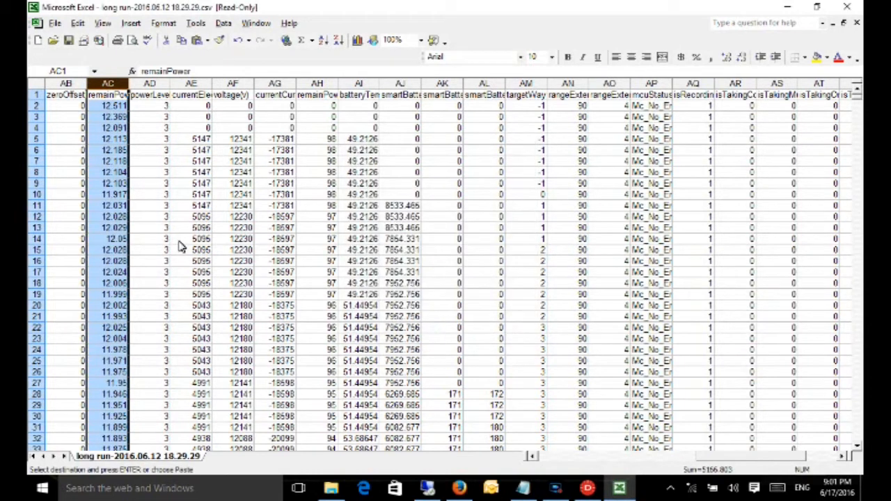
Close the edited long run-2016.06.12 18.29.29.csv and Excel without saving the changes
{"action": "left_click_drag", "start_coordinate": [700, 458], "coordinate": [661, 461]}
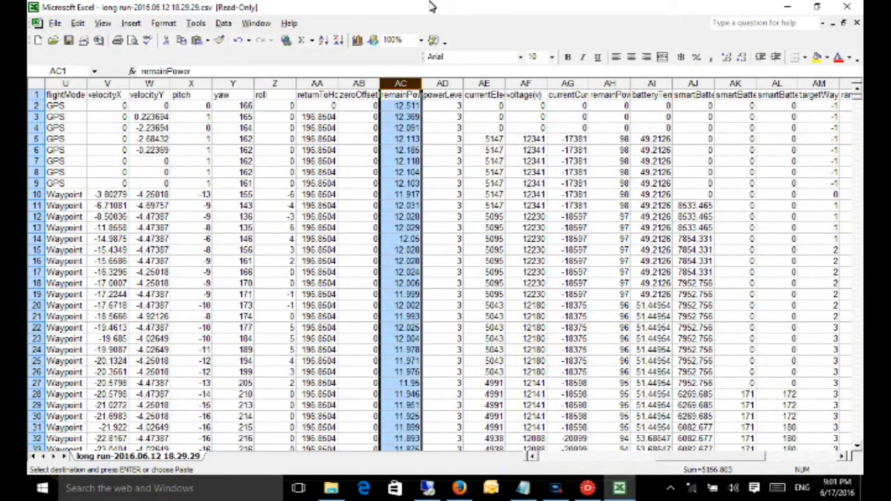
{"action": "left_click", "coordinate": [846, 7]}
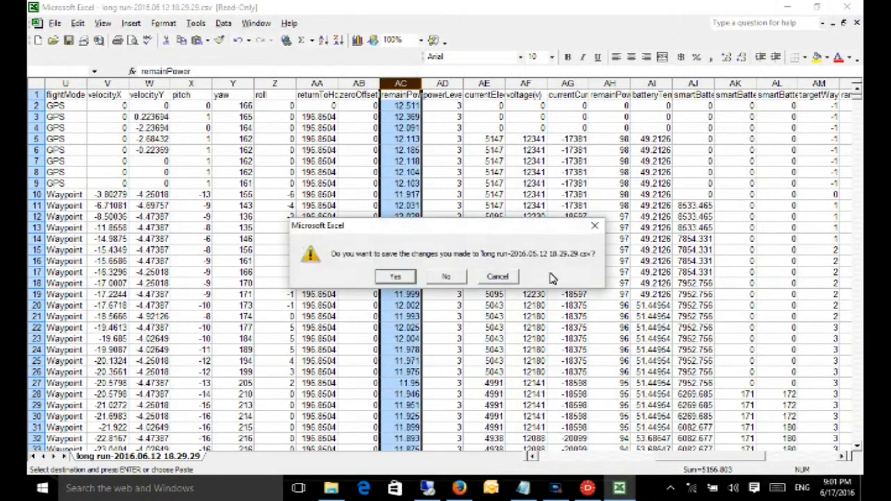
{"action": "left_click", "coordinate": [444, 277]}
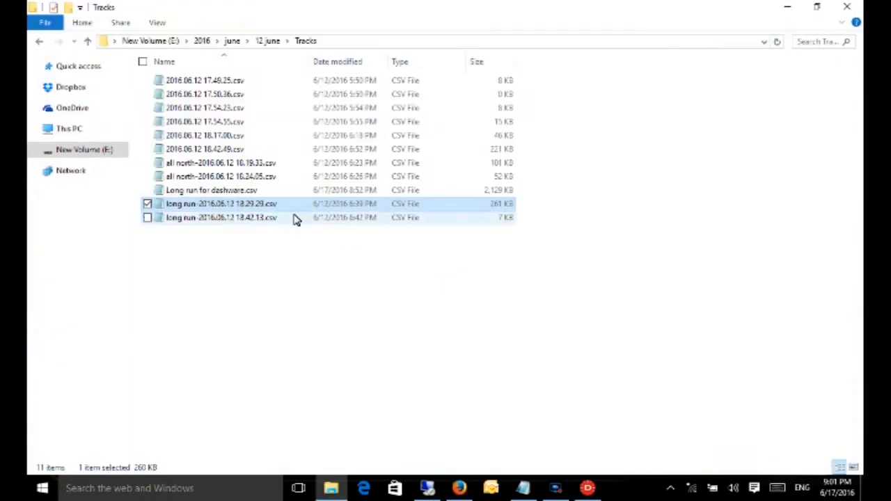
Switch back to DashWare and remove the long run-2016.06.12 18.29.29.csv data file from the project
{"action": "left_click", "coordinate": [250, 192]}
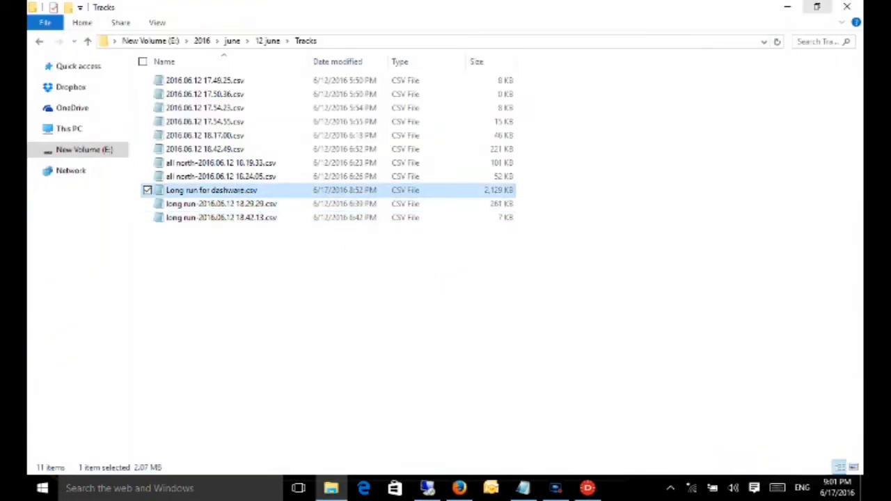
{"action": "left_click", "coordinate": [797, 7]}
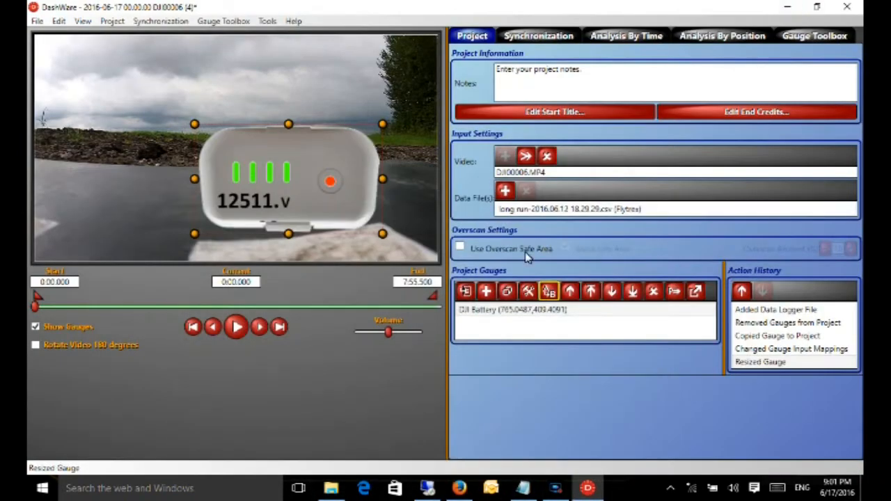
{"action": "left_click", "coordinate": [507, 207]}
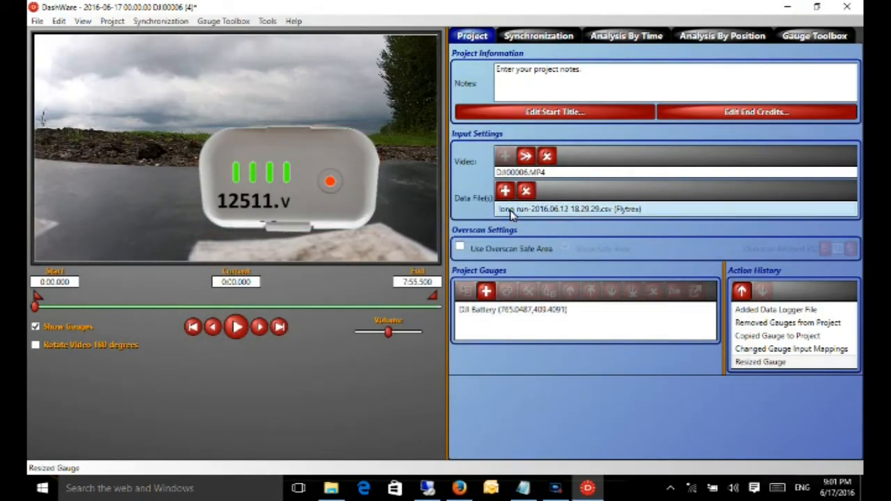
{"action": "left_click", "coordinate": [526, 196]}
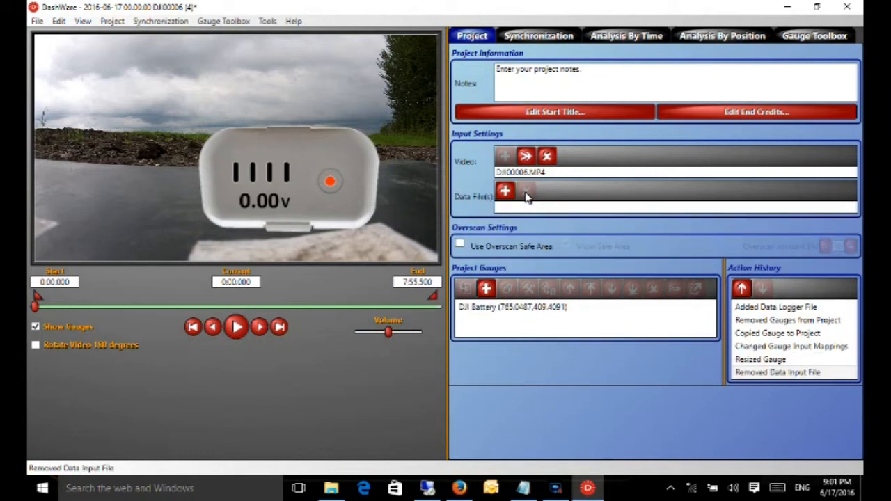
Start adding a data file and choose Long run for dashware.csv from the Tracks folder as the data logger file
{"action": "left_click", "coordinate": [505, 192]}
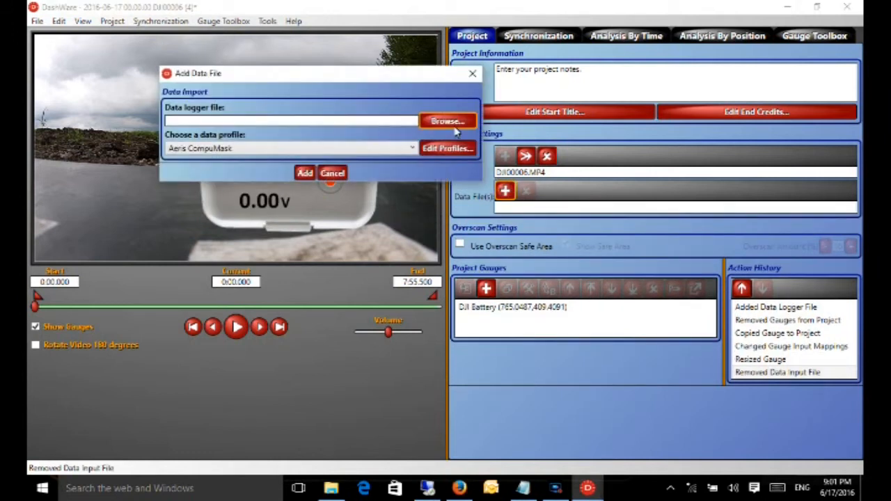
{"action": "left_click", "coordinate": [453, 130]}
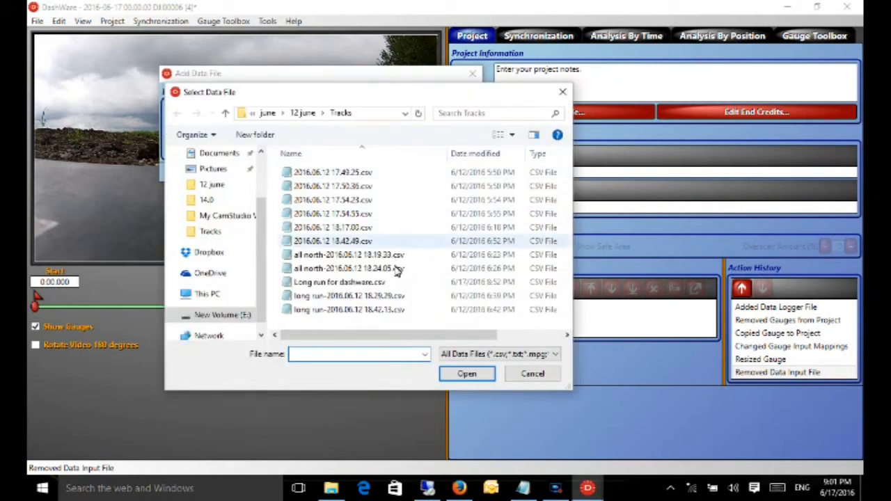
{"action": "double_click", "coordinate": [362, 283]}
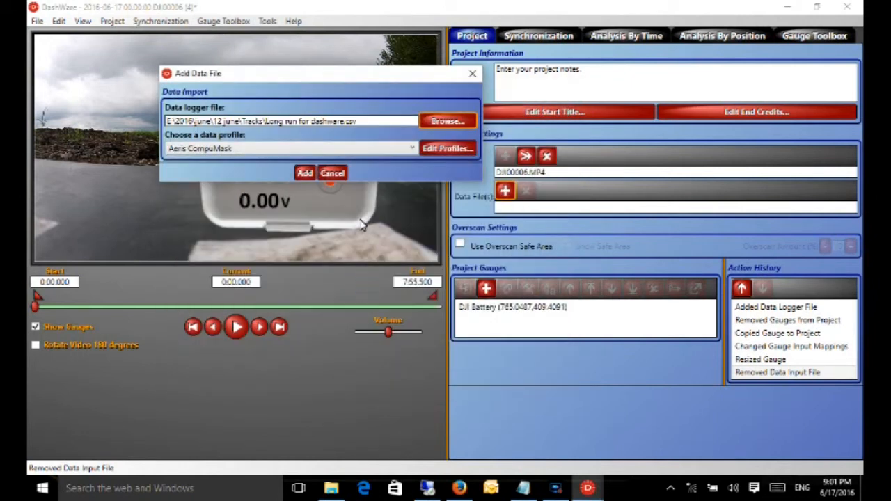
{"action": "left_click", "coordinate": [422, 149]}
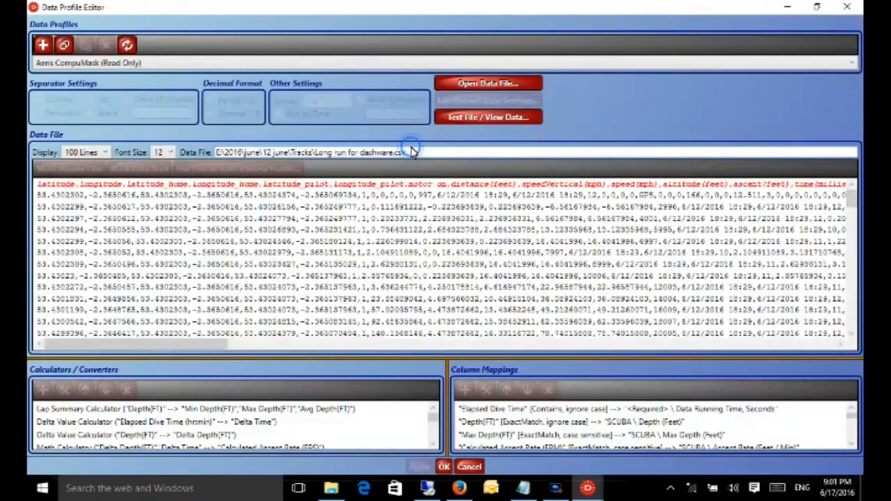
{"action": "left_click", "coordinate": [846, 6]}
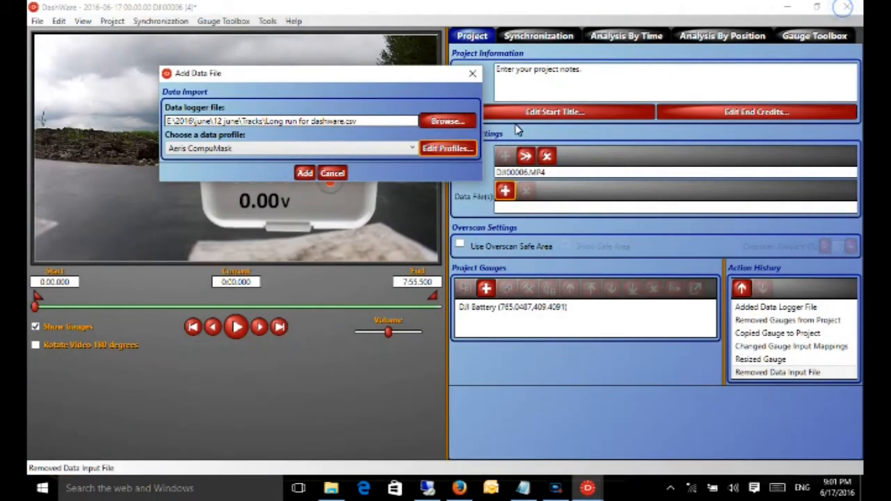
Choose the Flytrex data profile for the selected log file and add it to the project
{"action": "left_click", "coordinate": [410, 150]}
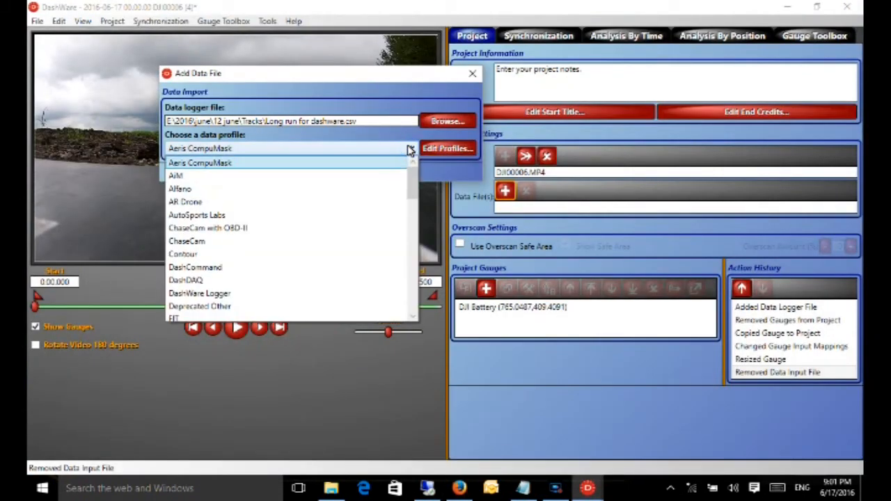
{"action": "scroll", "coordinate": [410, 152], "scroll_direction": "down", "scroll_amount": 1}
{"action": "scroll", "coordinate": [410, 150], "scroll_direction": "down", "scroll_amount": 1}
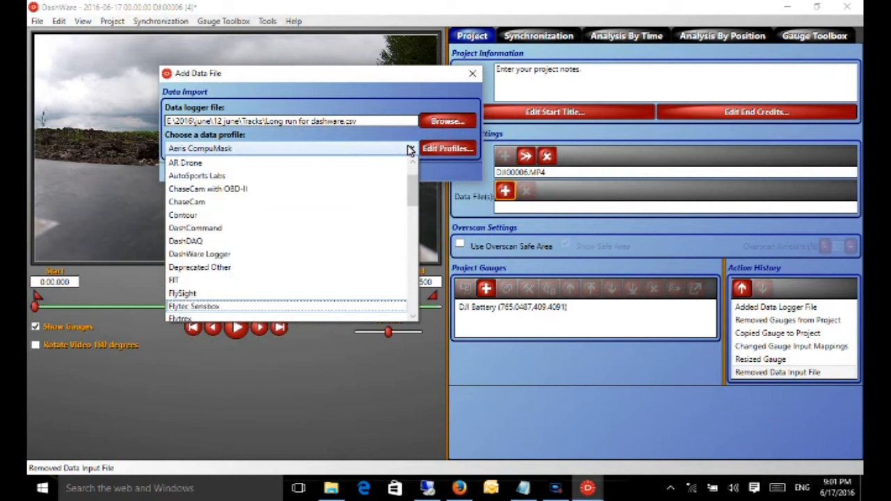
{"action": "scroll", "coordinate": [410, 150], "scroll_direction": "down", "scroll_amount": 1}
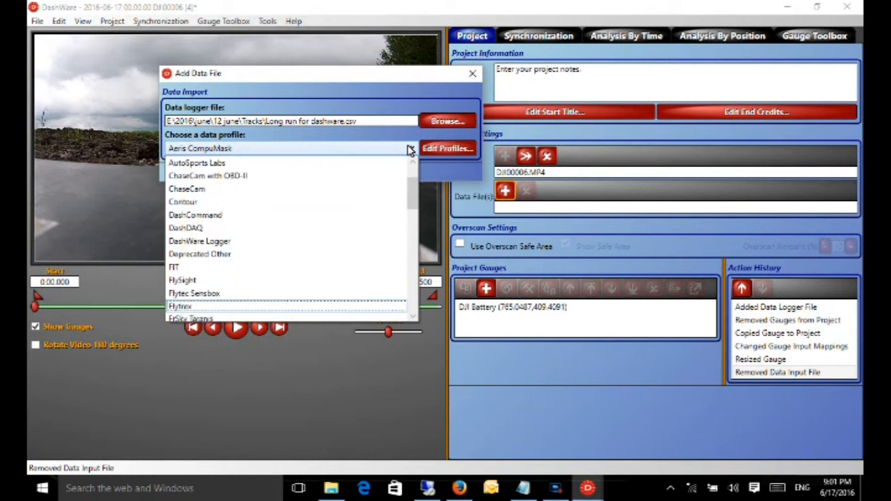
{"action": "left_click", "coordinate": [288, 306]}
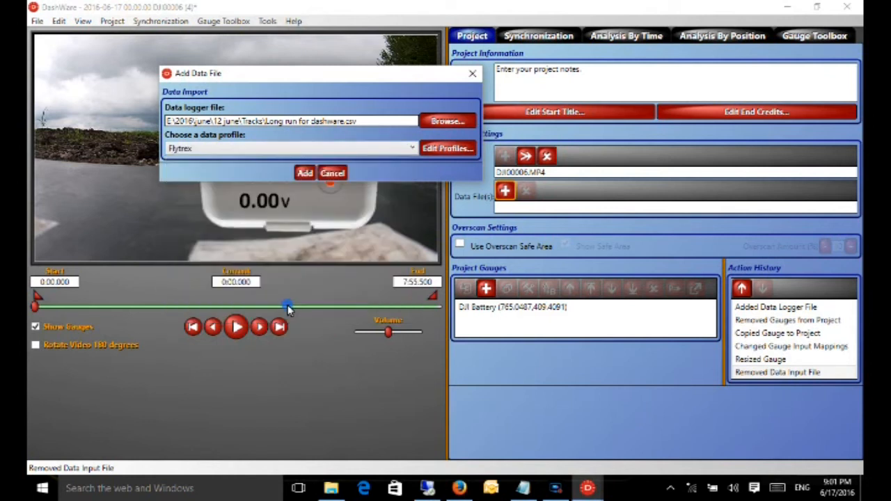
{"action": "left_click", "coordinate": [303, 173]}
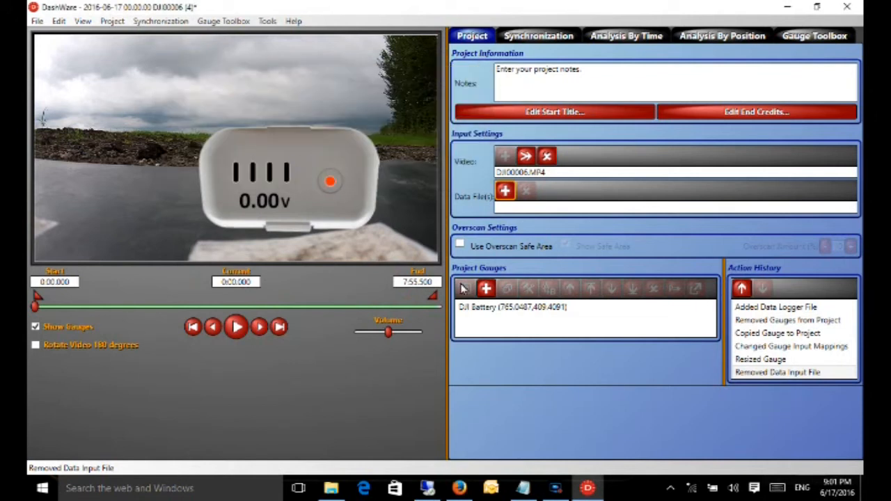
Map the DJI Battery gauge's Battery Voltage input to the remainPower value of Long run for dashware.csv
{"action": "left_click", "coordinate": [476, 316]}
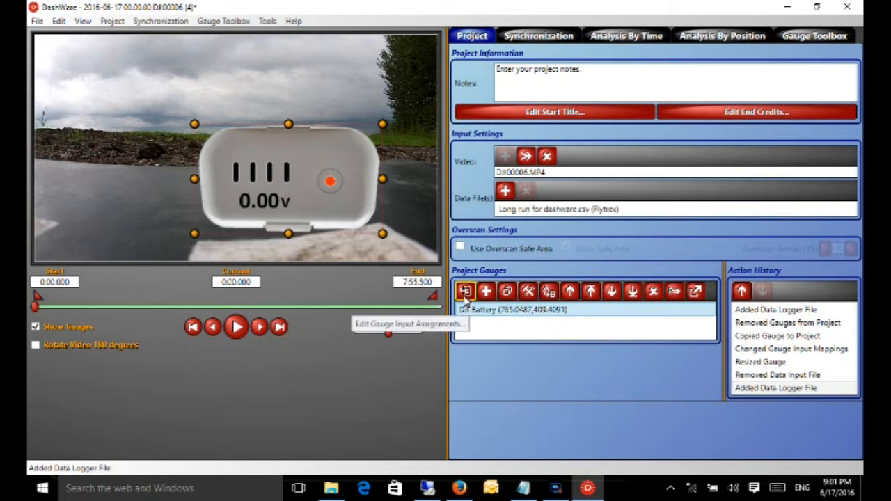
{"action": "left_click", "coordinate": [466, 292]}
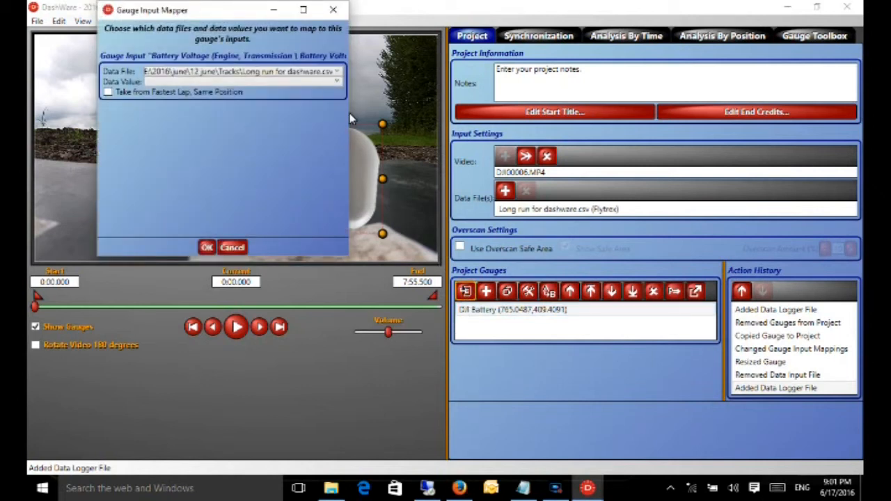
{"action": "left_click", "coordinate": [336, 83]}
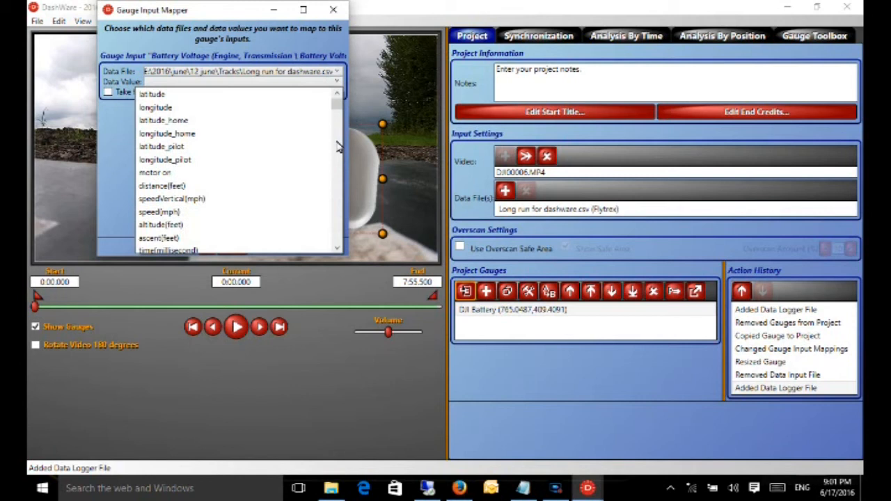
{"action": "left_click", "coordinate": [336, 249]}
{"action": "left_click", "coordinate": [336, 249]}
{"action": "left_click_drag", "start_coordinate": [336, 249], "coordinate": [336, 252]}
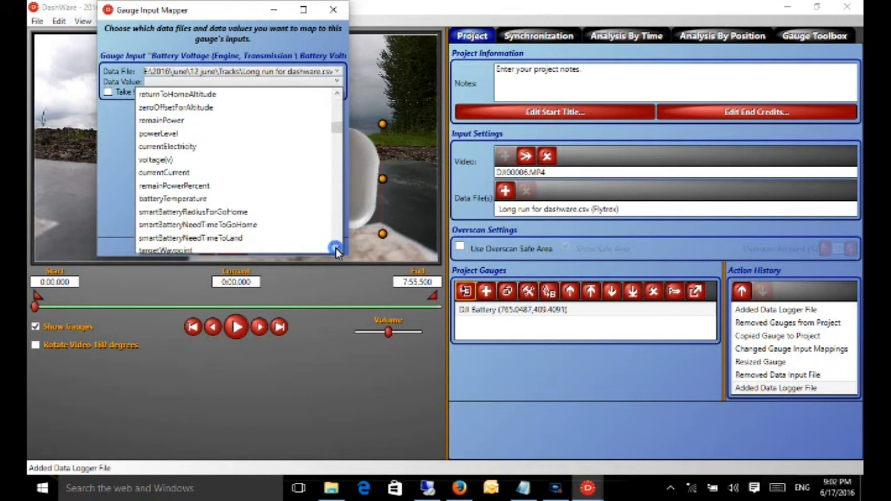
{"action": "left_click", "coordinate": [218, 123]}
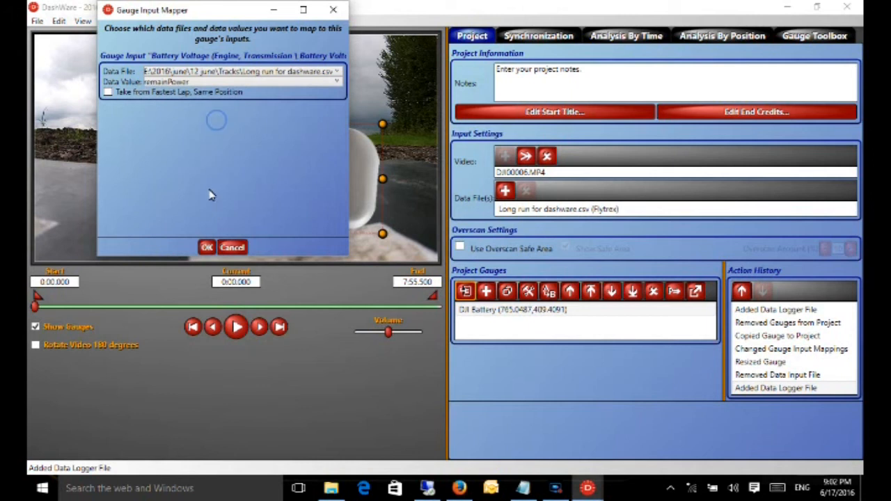
{"action": "left_click", "coordinate": [207, 247]}
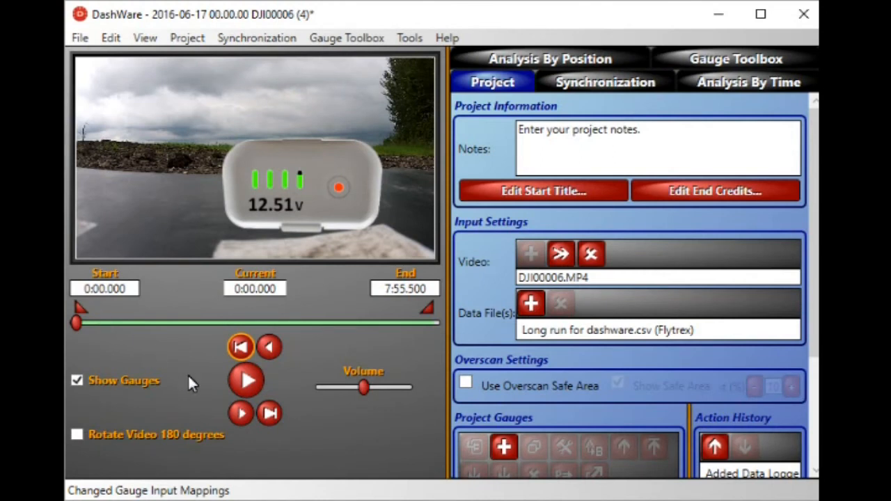
Play the video from the start and skip forward in stages to near its end to examine the battery gauge's voltage
{"action": "left_click", "coordinate": [237, 386]}
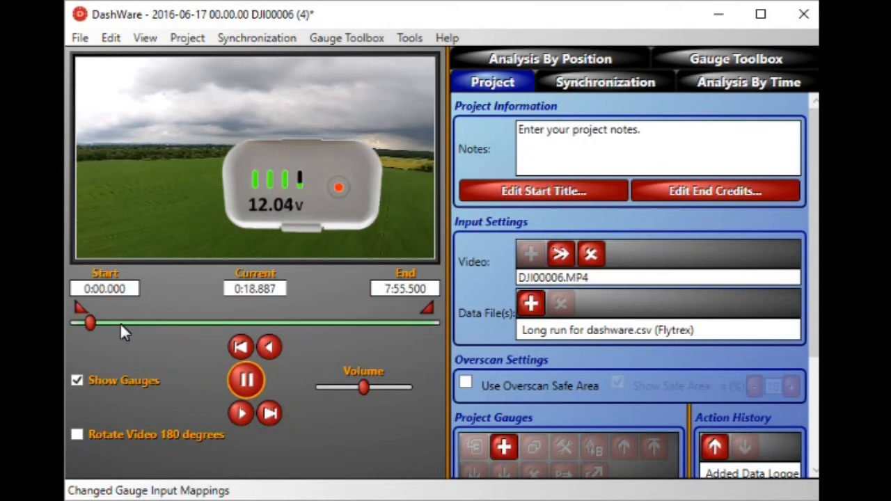
{"action": "left_click", "coordinate": [165, 321]}
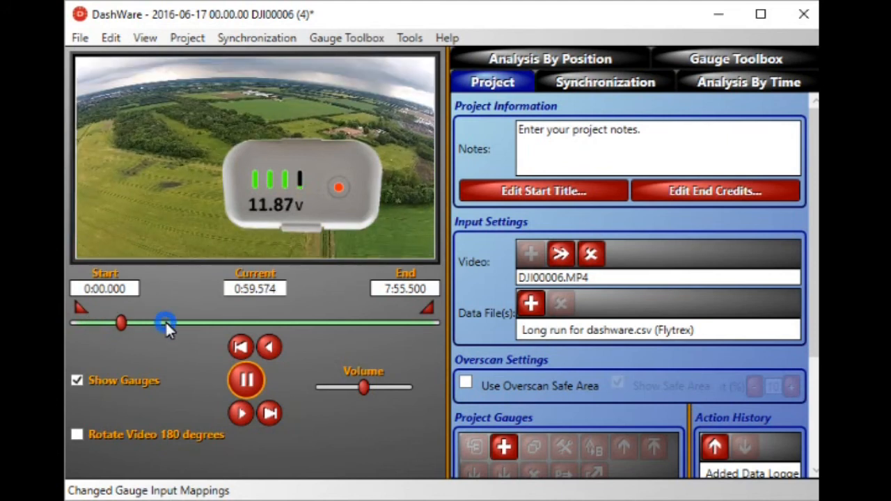
{"action": "left_click", "coordinate": [218, 322]}
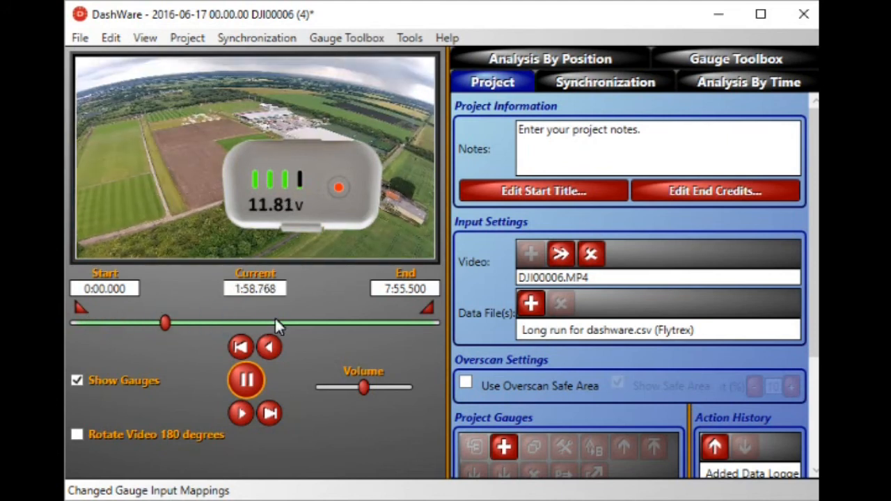
{"action": "left_click", "coordinate": [274, 322]}
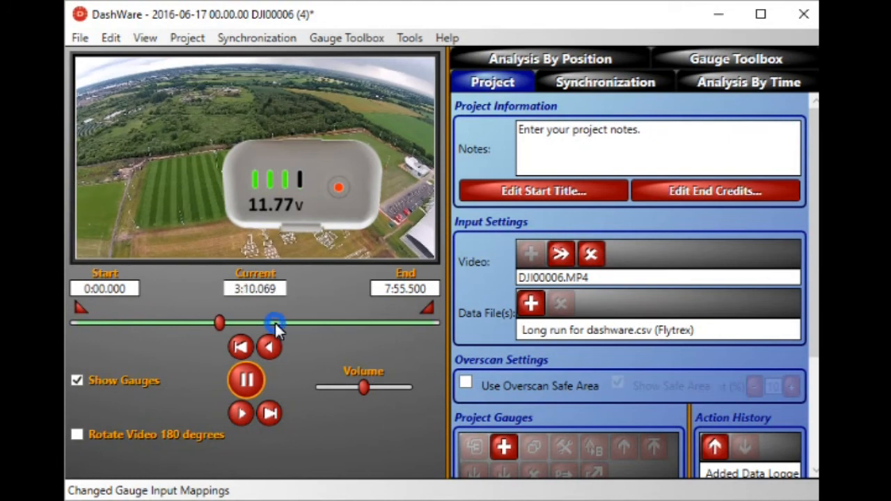
{"action": "left_click", "coordinate": [336, 323]}
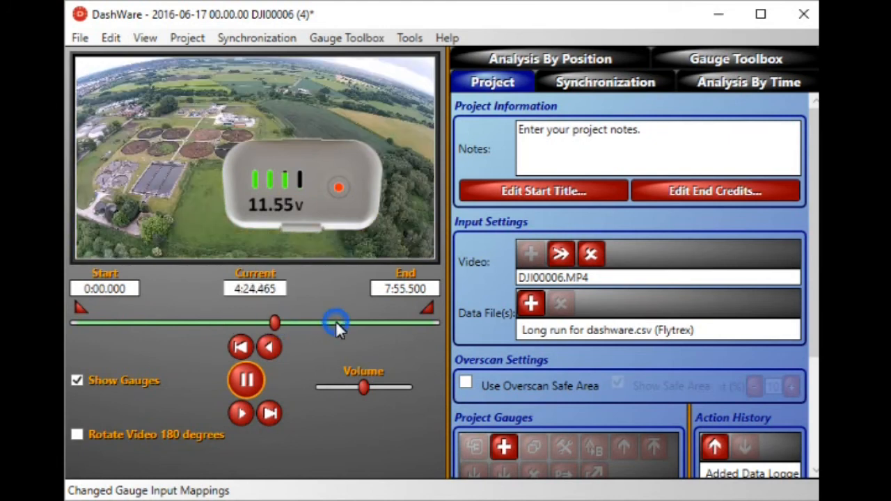
{"action": "left_click", "coordinate": [386, 321]}
{"action": "left_click", "coordinate": [386, 322]}
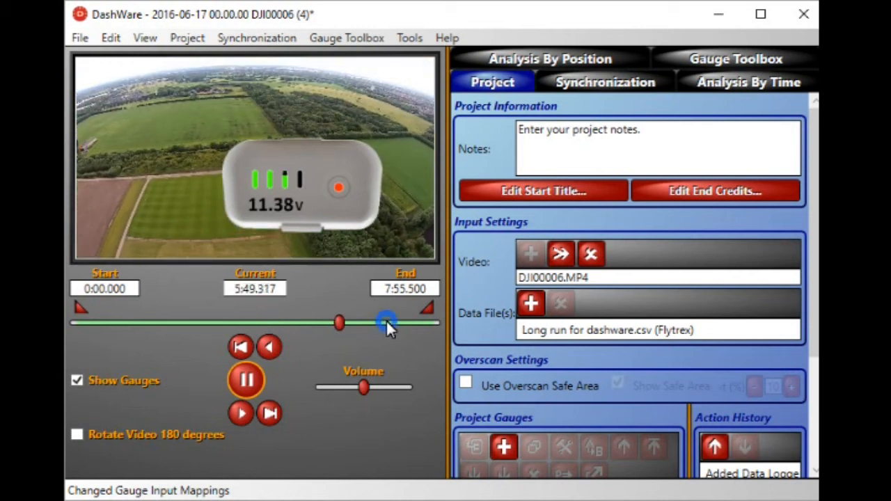
{"action": "left_click", "coordinate": [411, 323]}
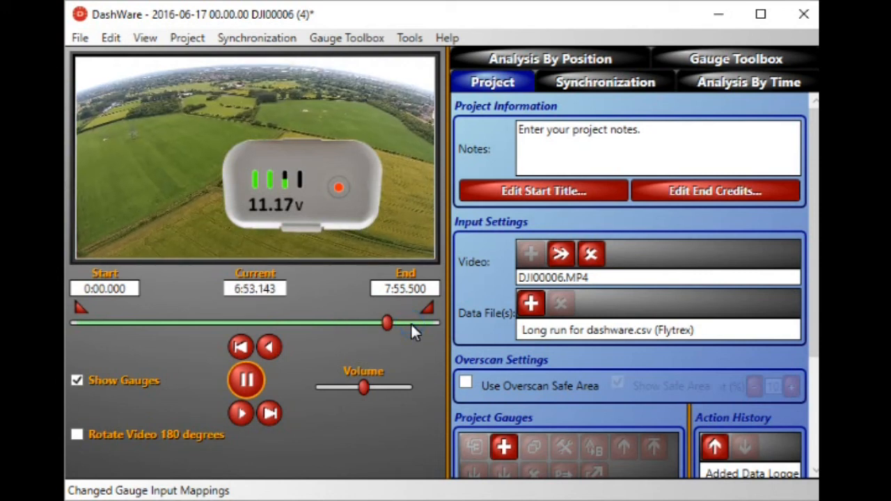
{"action": "left_click", "coordinate": [423, 323]}
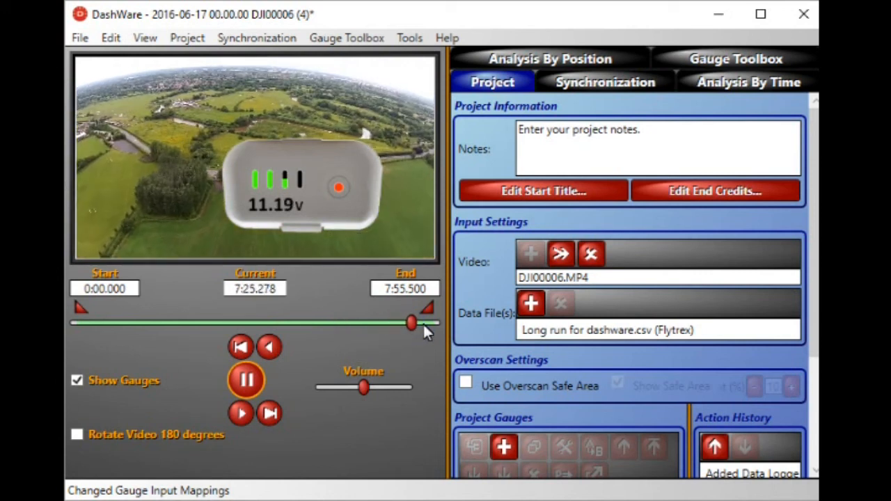